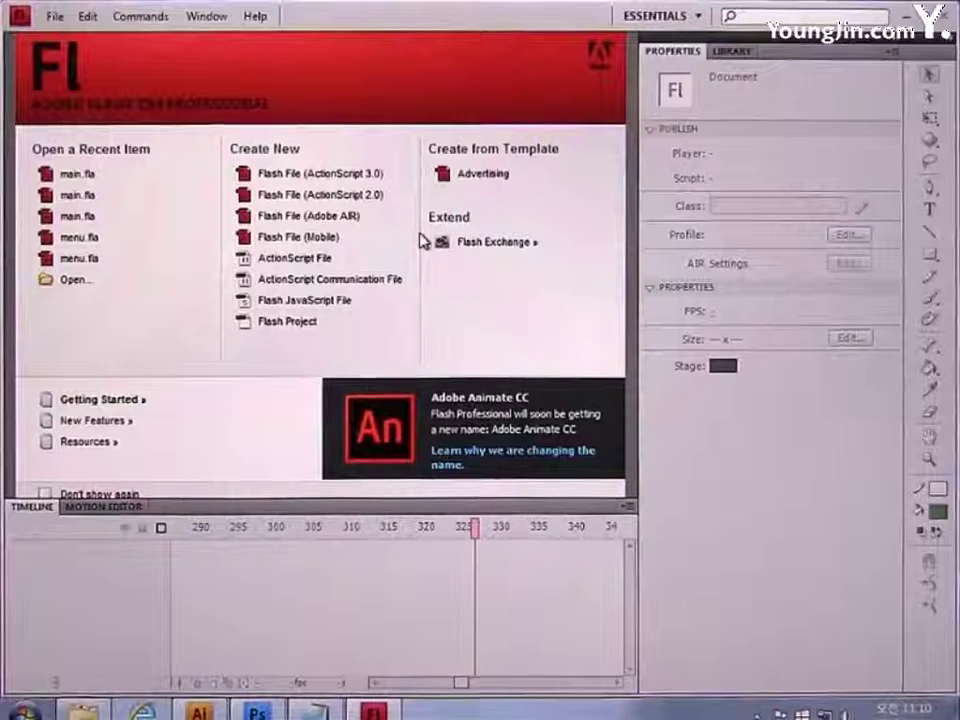
Create a new Flash file for ActionScript 2.0 and set its document dimensions to 277 x 269 px
click(328, 196)
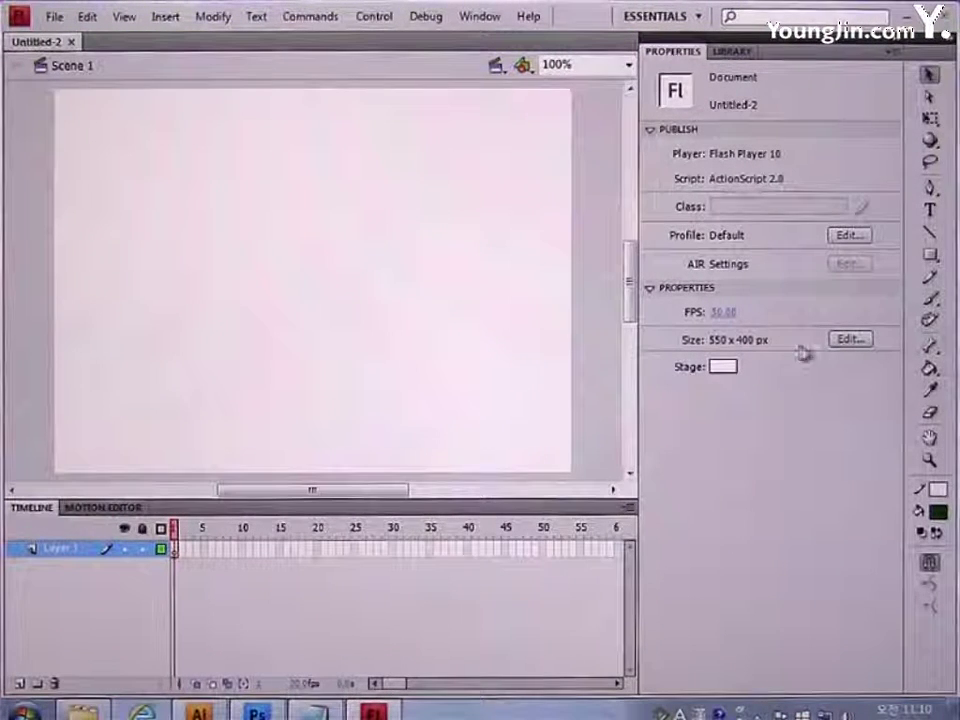
click(846, 341)
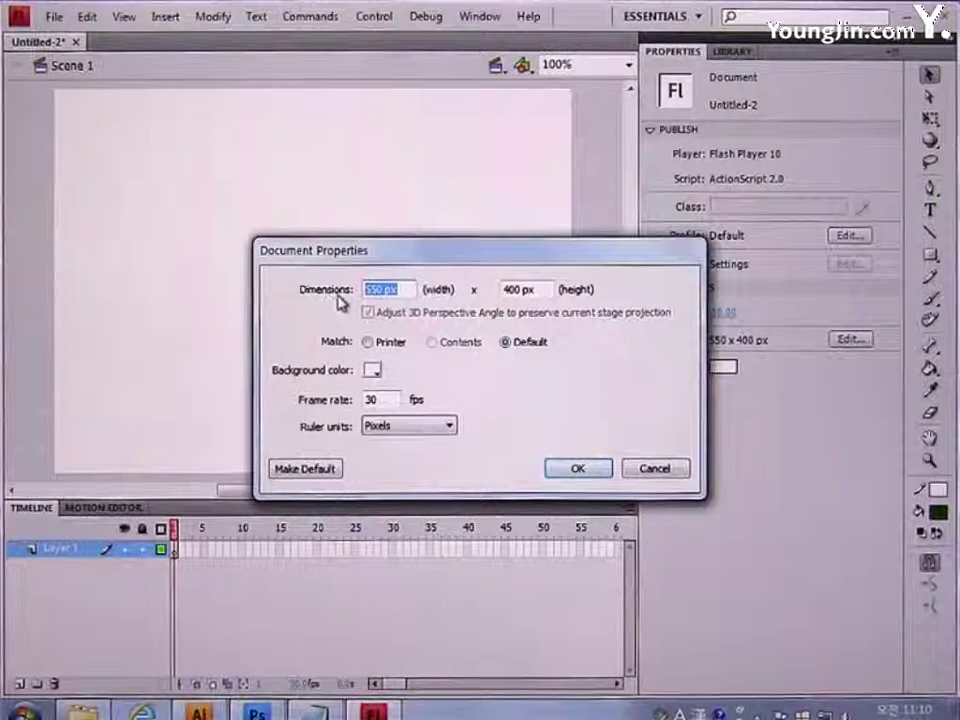
text(277)
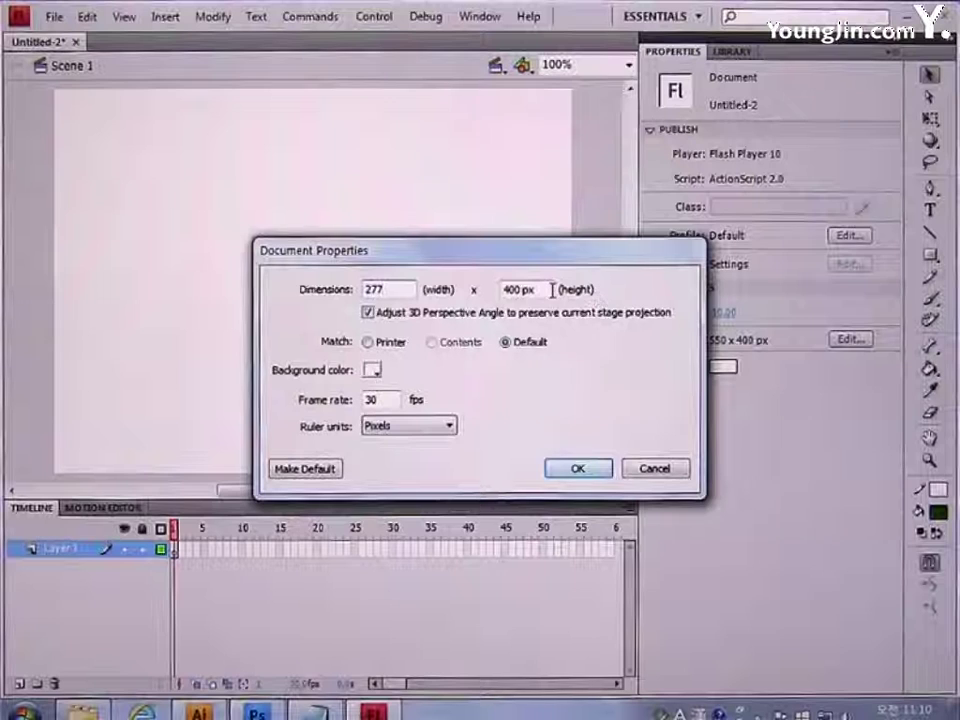
key(Tab)
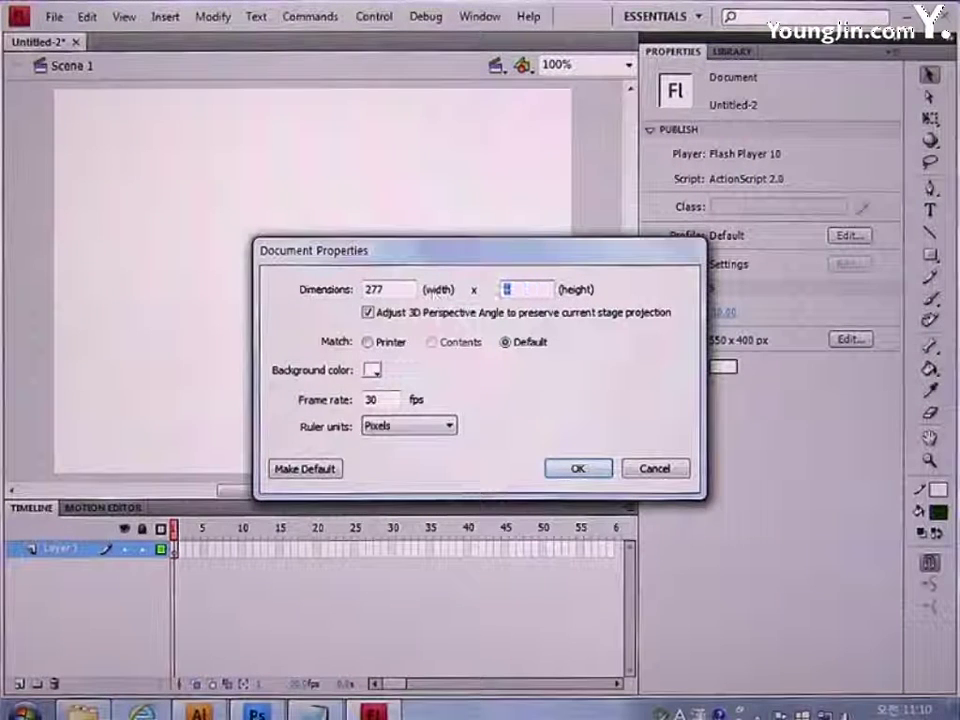
text(269)
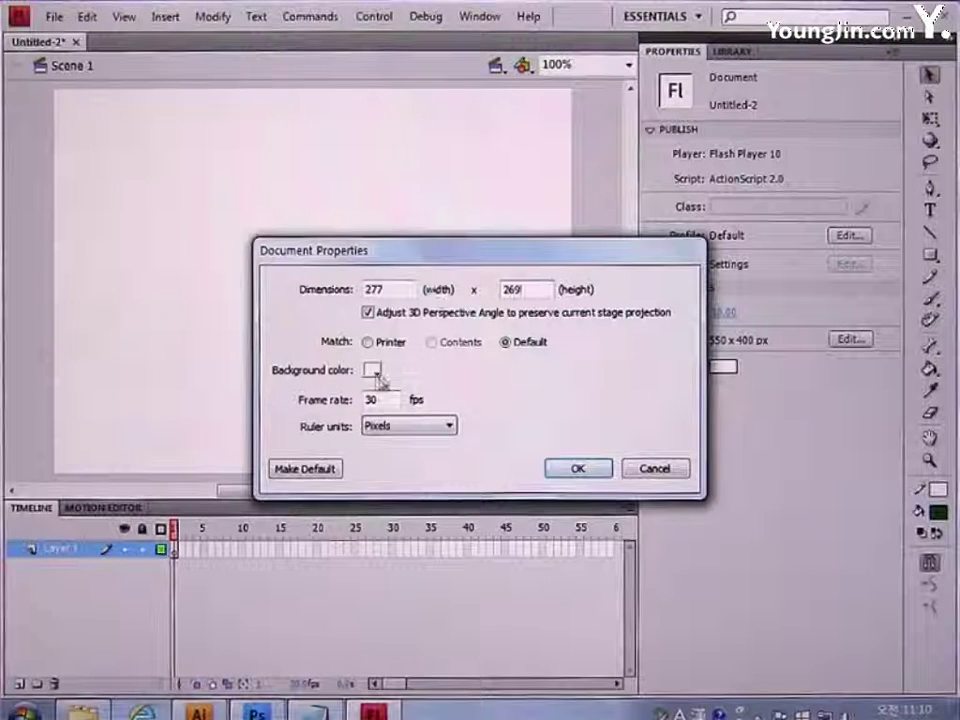
Set the document's background color to #C9EDFF with a frame rate of 30 fps, and apply the properties
click(376, 372)
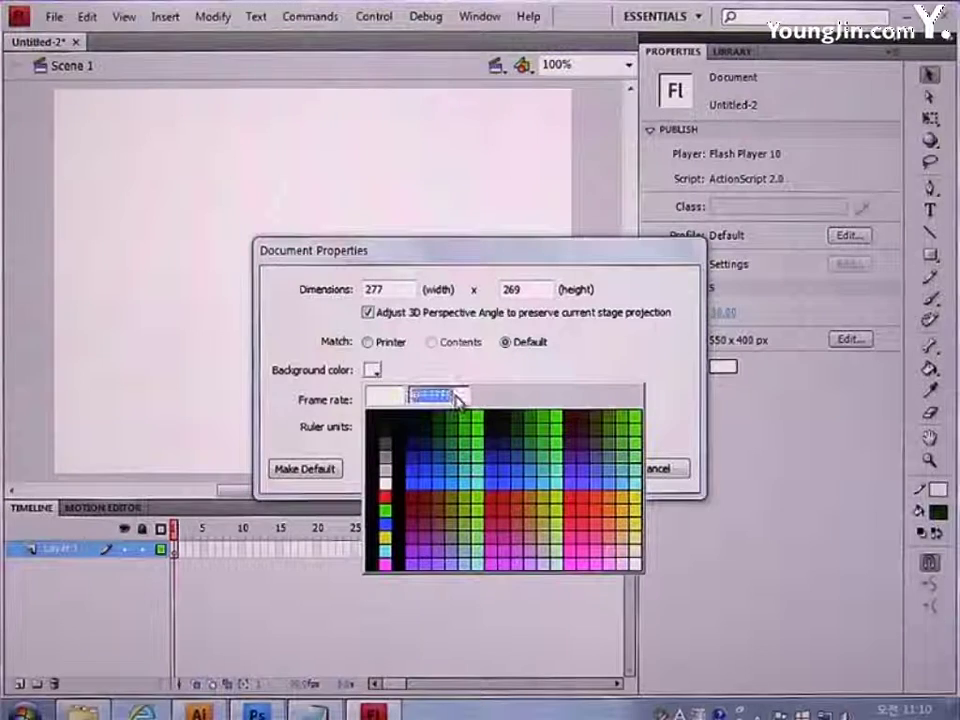
text(#C9)
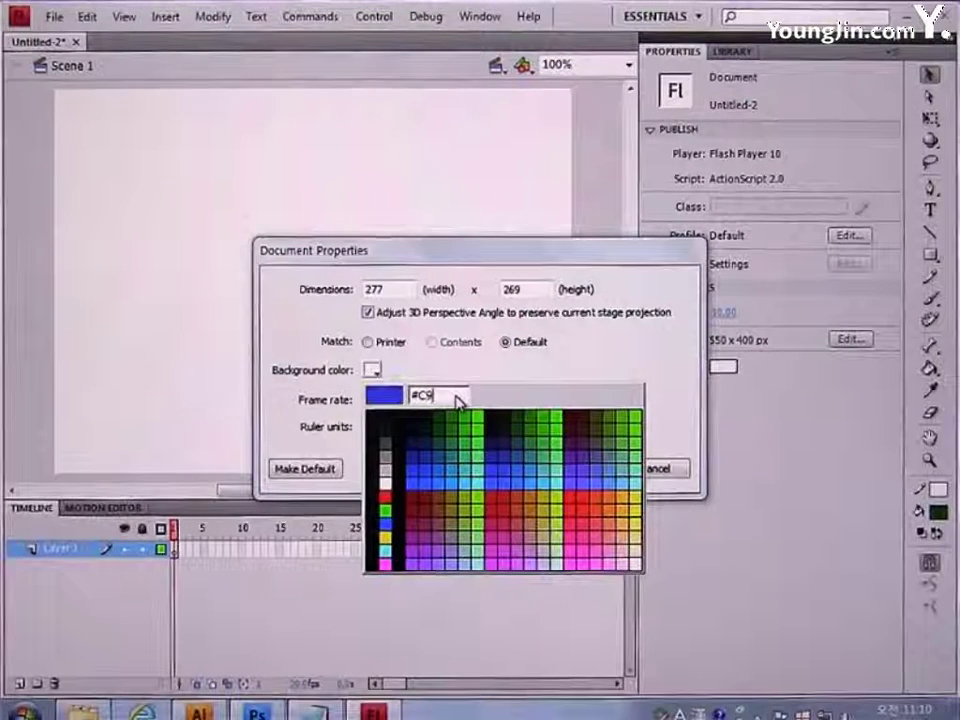
text(EDF)
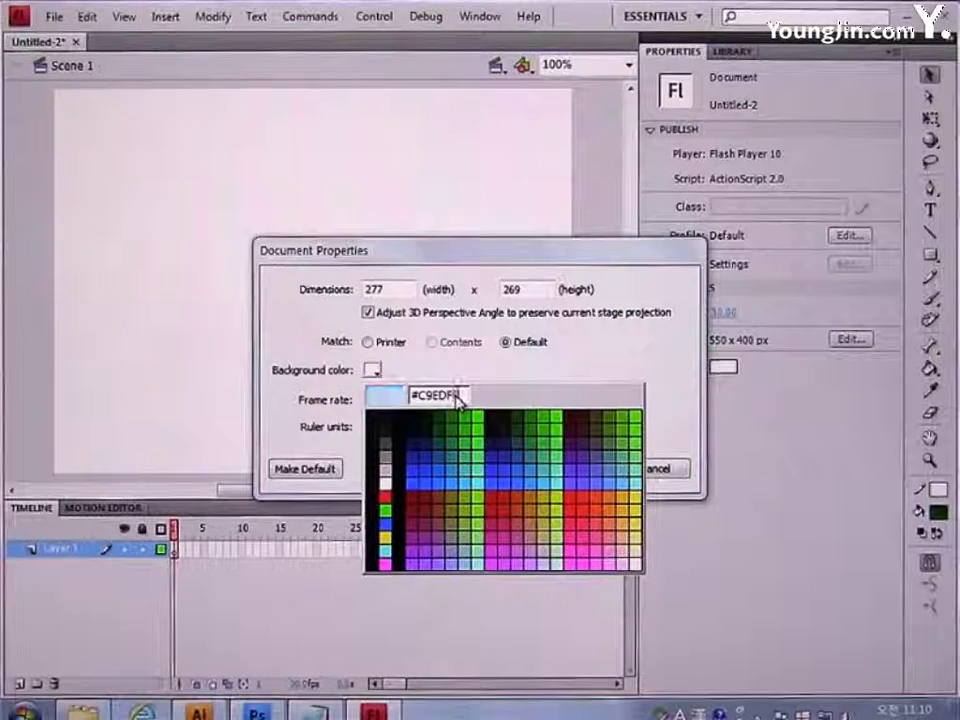
text(F)
key(Return)
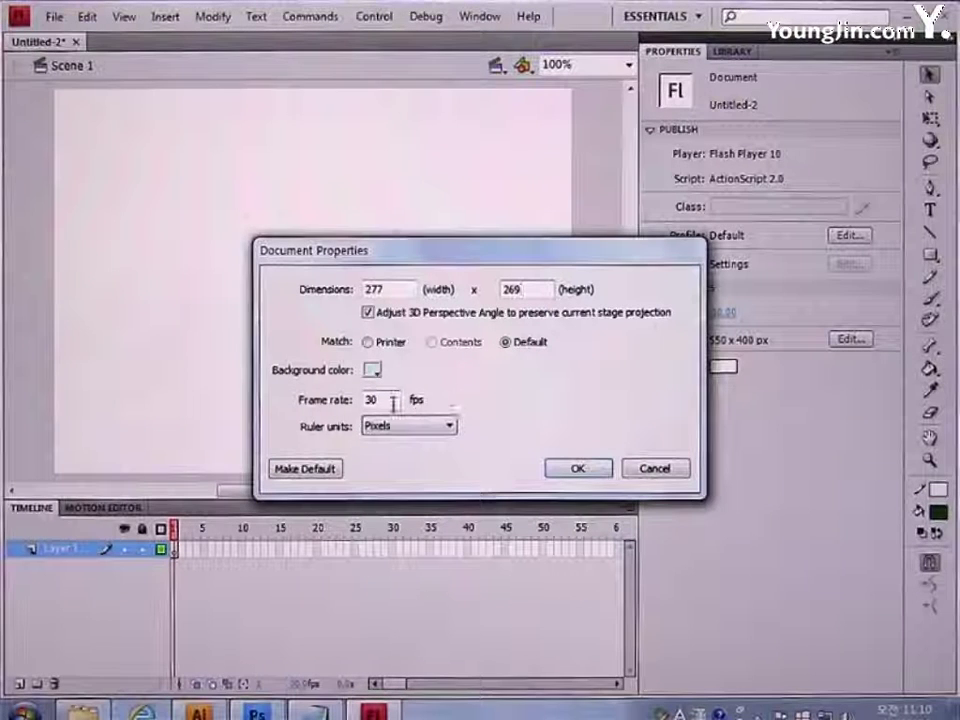
drag(377, 400, 289, 399)
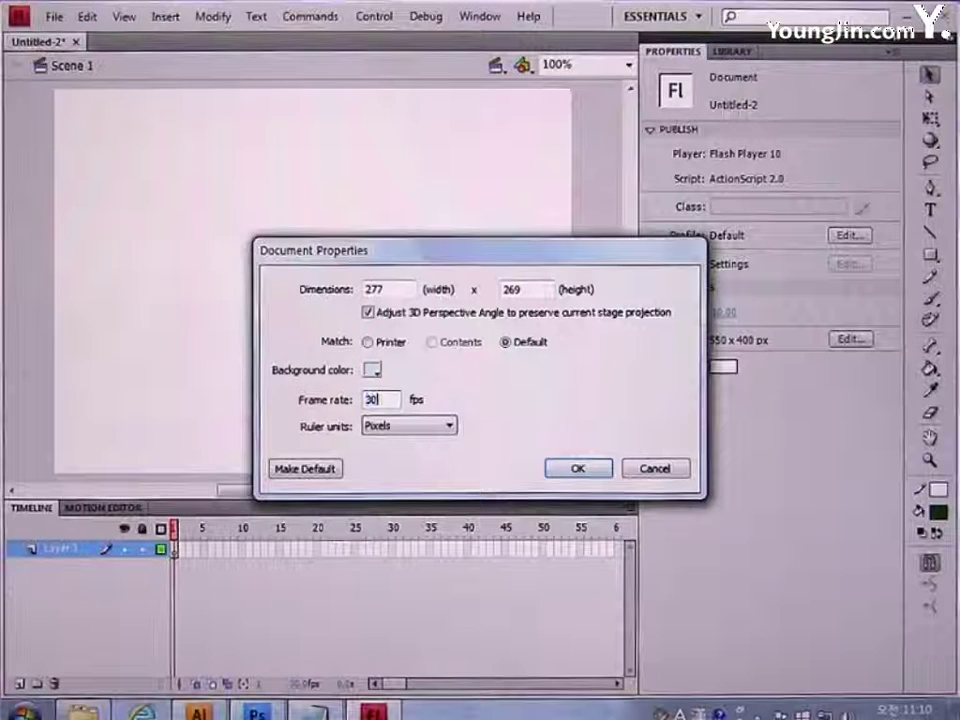
click(585, 470)
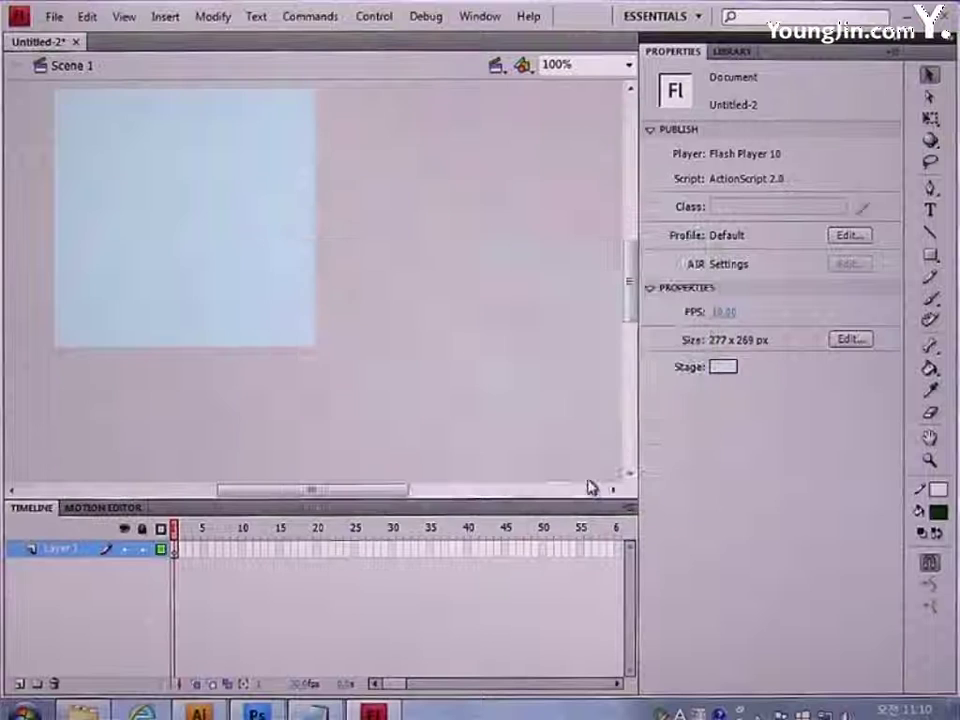
Create a new graphic symbol named img1 in the library root
drag(381, 490, 351, 490)
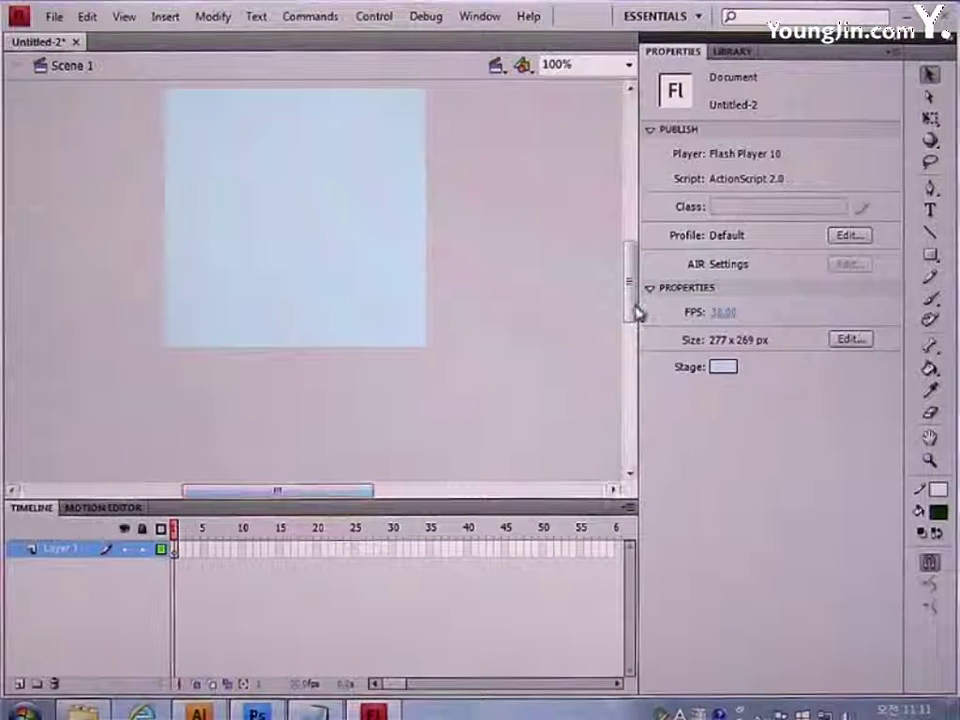
mouse_move(635, 312)
mouse_down()
mouse_move(632, 285)
mouse_move(630, 298)
mouse_up()
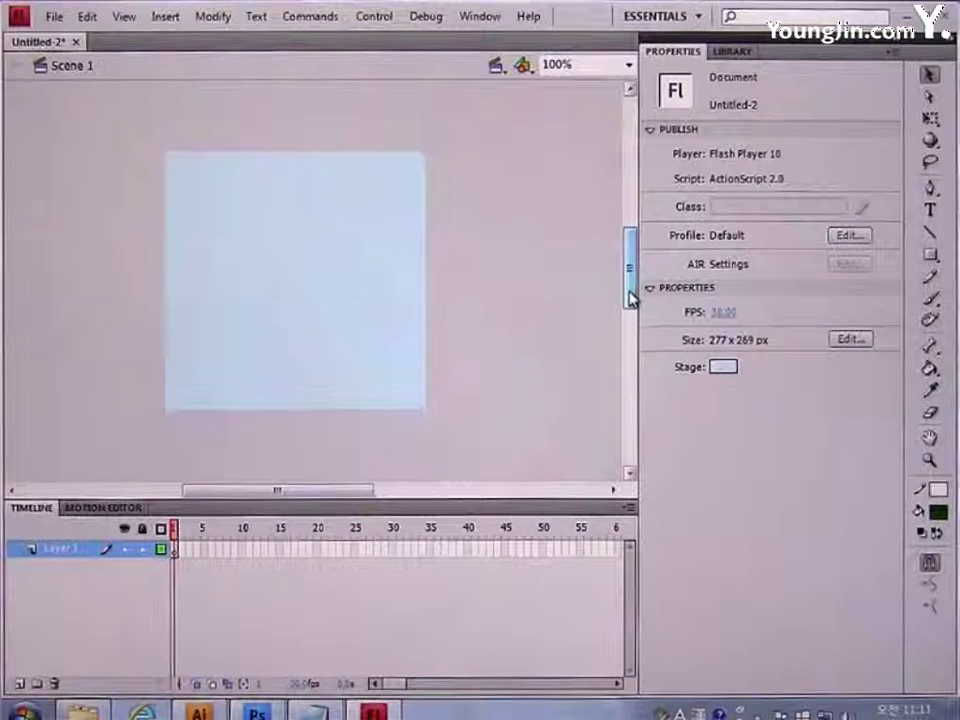
key(ctrl+F8)
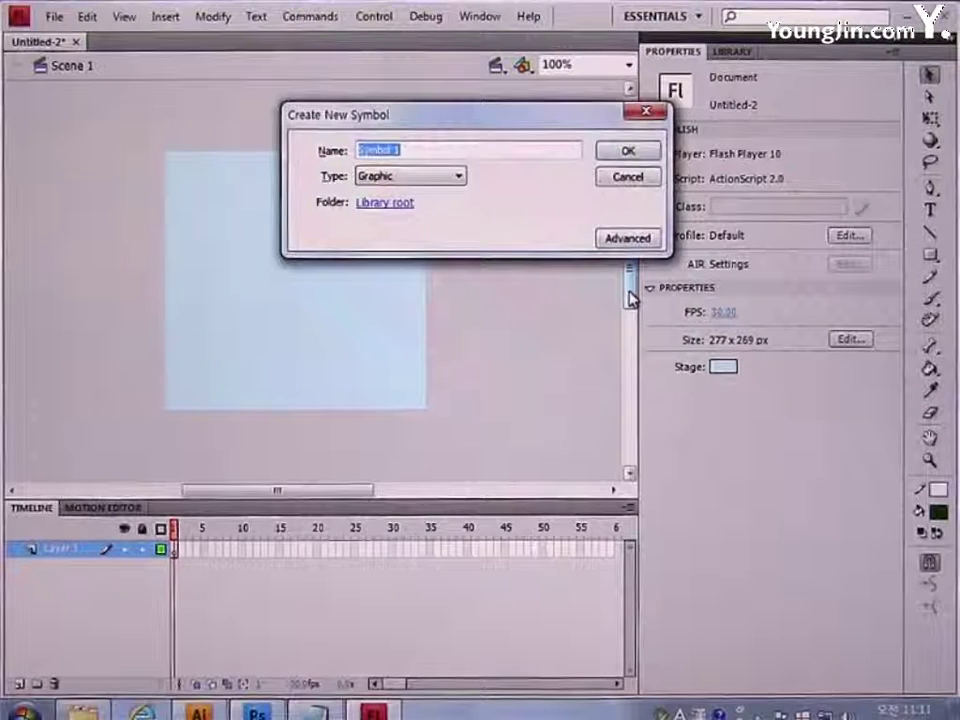
click(417, 149)
drag(417, 149, 289, 161)
key(BackSpace)
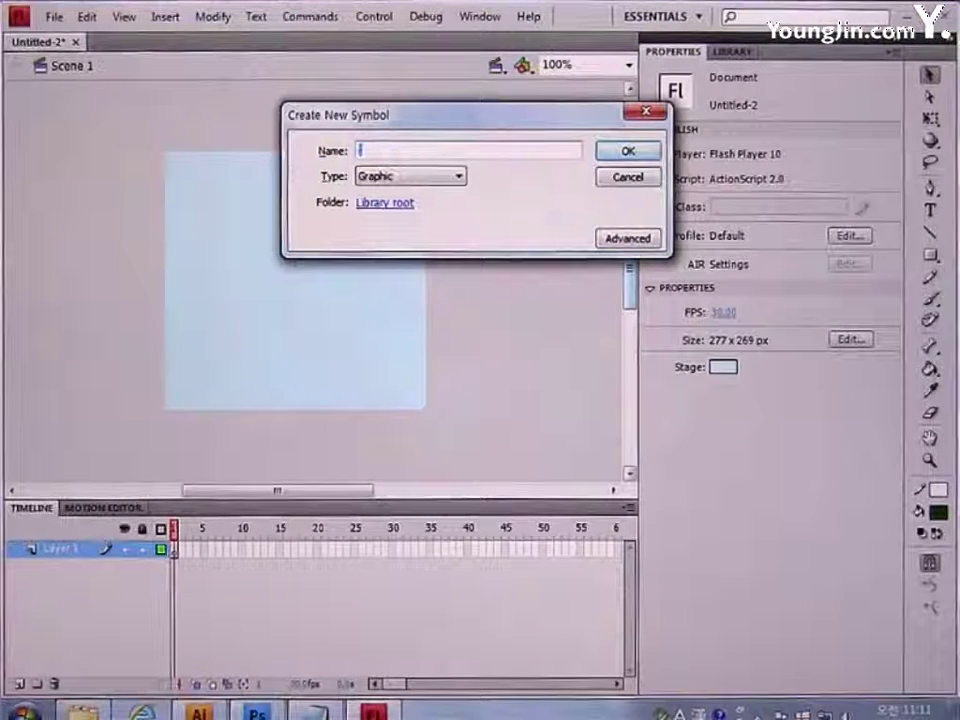
text(img1)
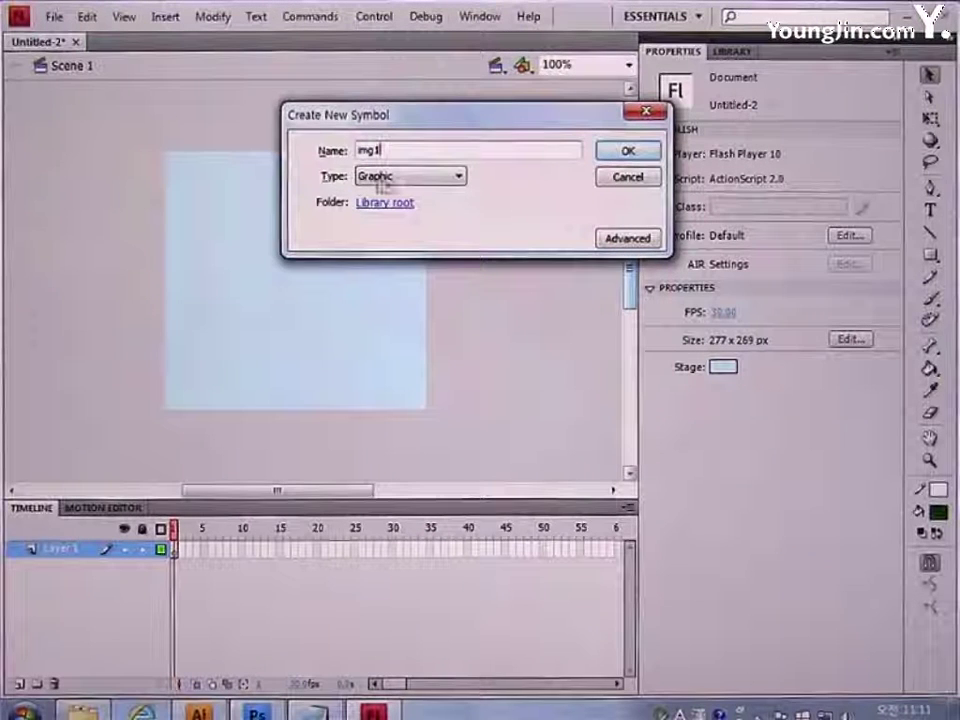
click(628, 151)
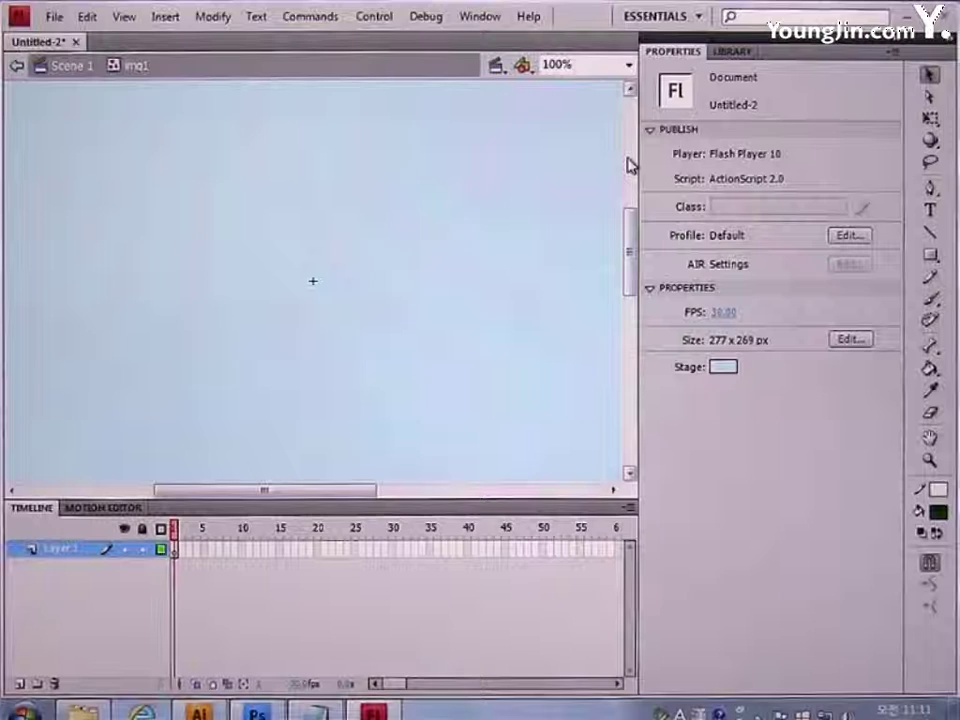
Import the img1 picture from the images folder to the img1 symbol's stage, without the rest of the image sequence
click(50, 18)
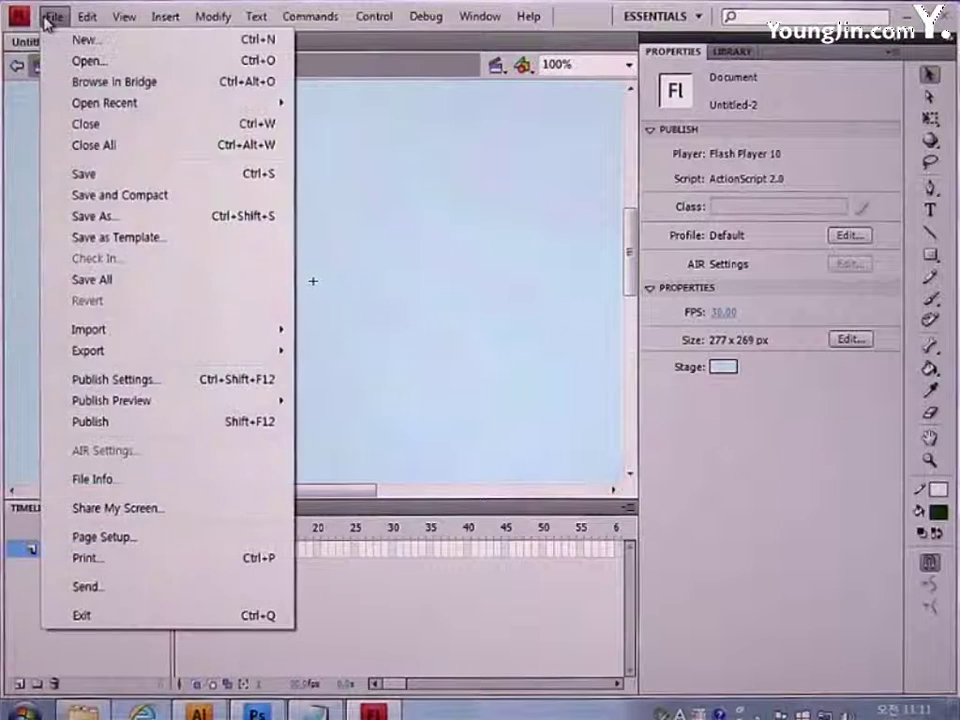
mouse_move(75, 328)
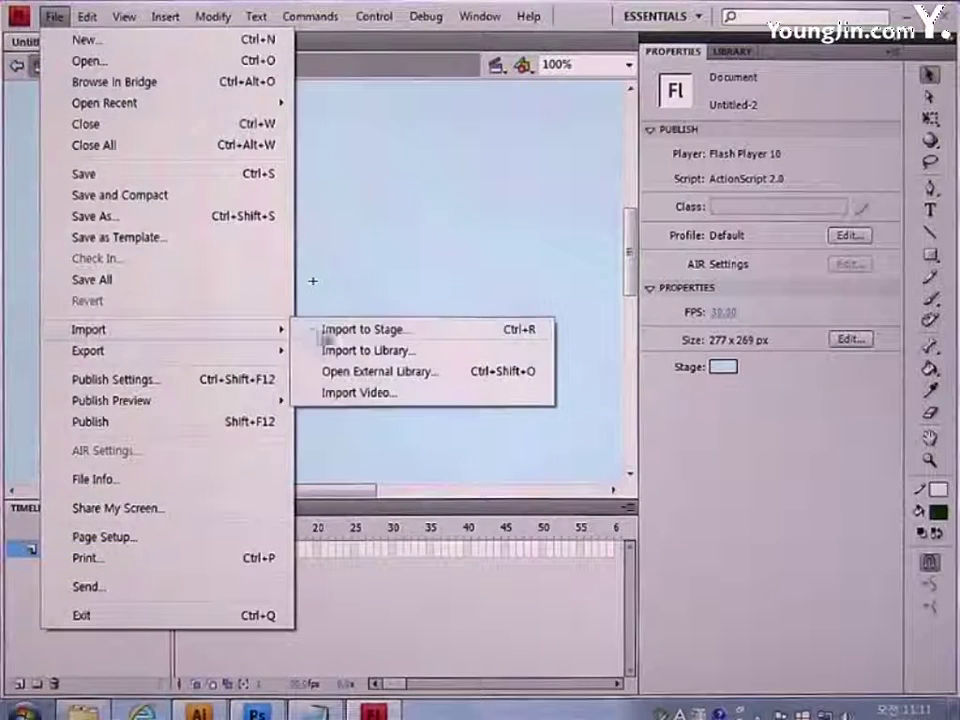
click(358, 331)
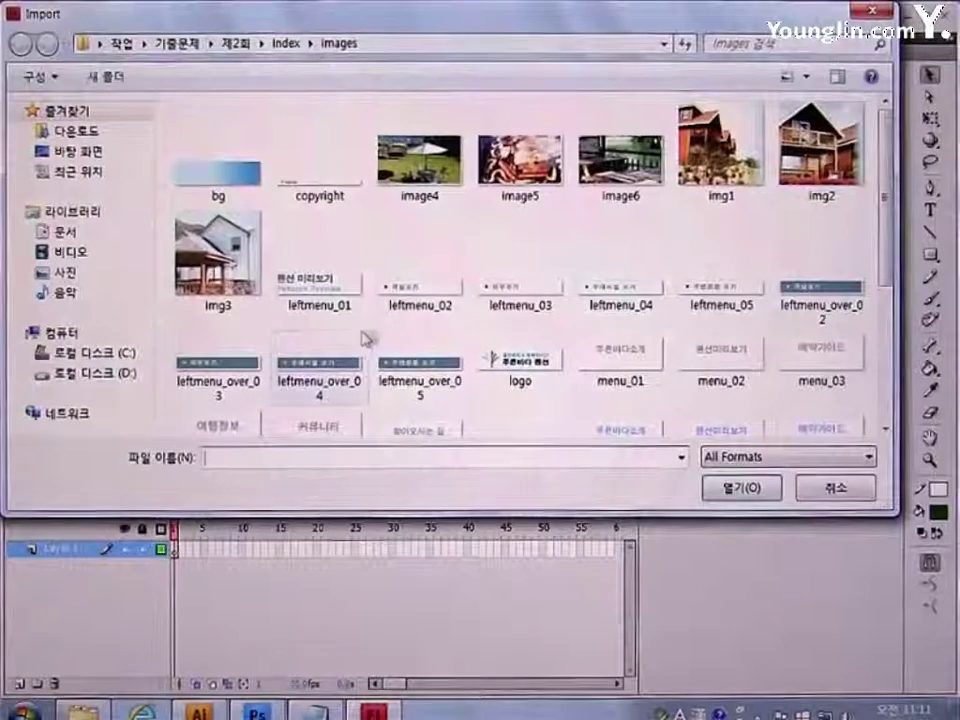
click(701, 194)
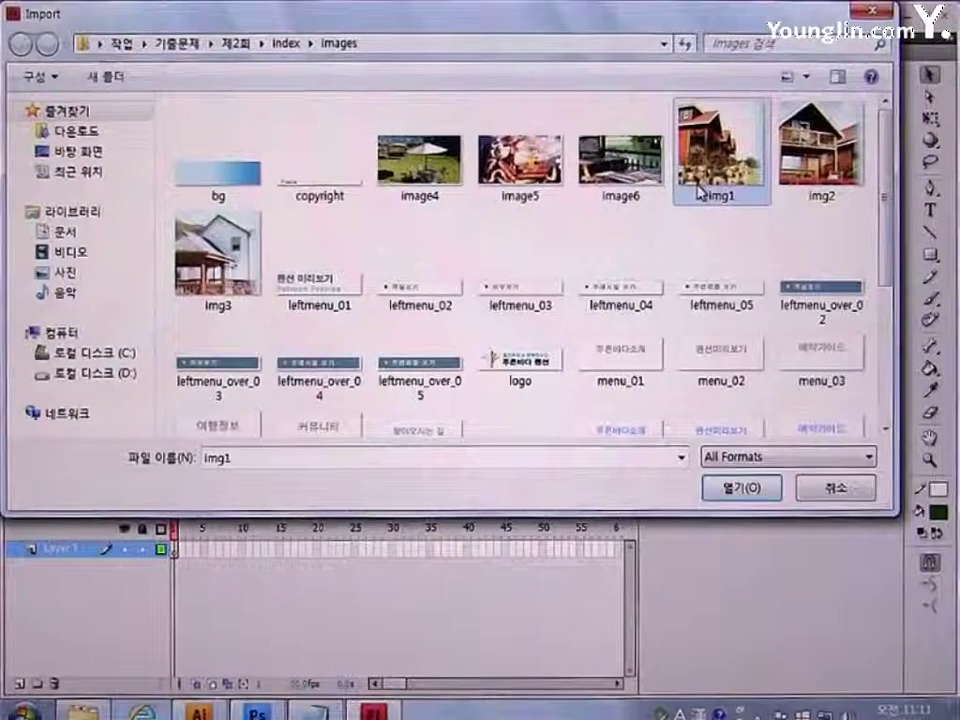
click(730, 487)
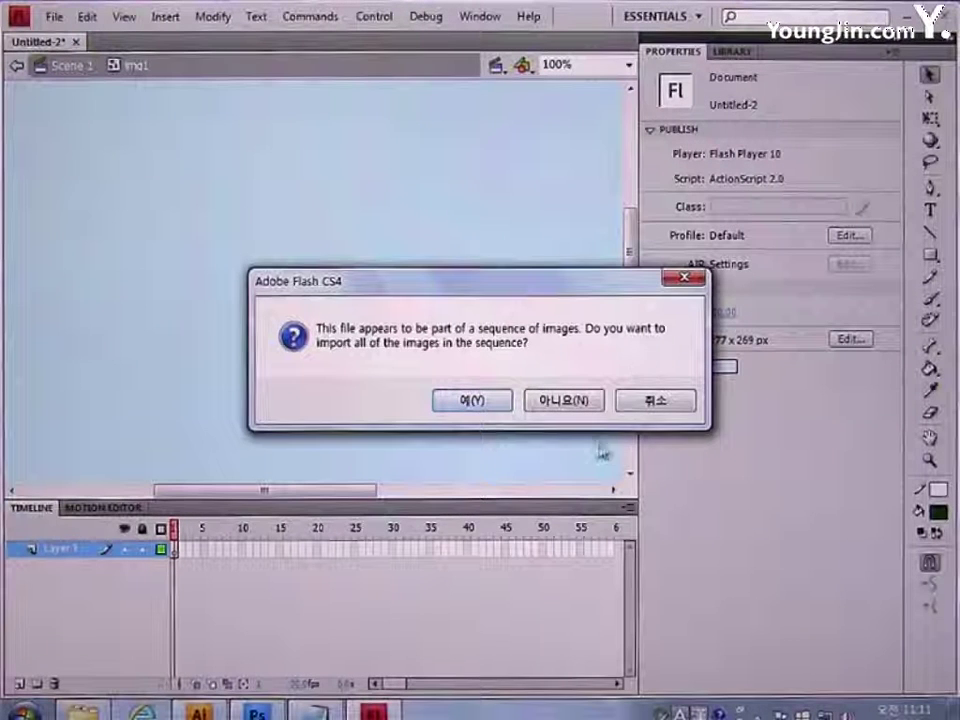
click(572, 403)
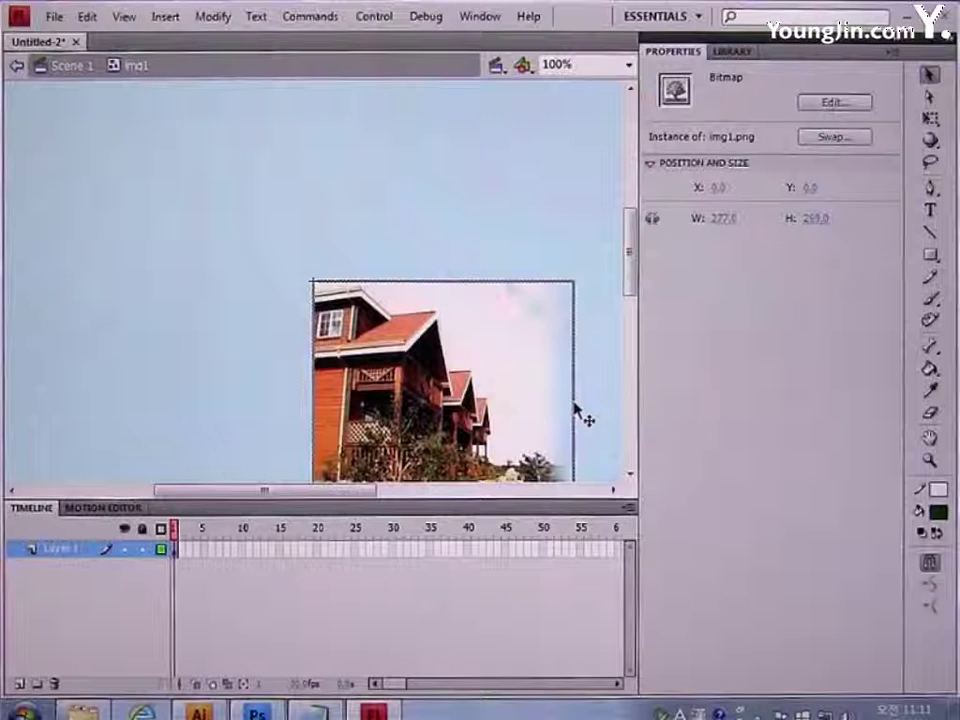
Set the img1 bitmap's position to X 0 and Y 0 inside its symbol
click(716, 188)
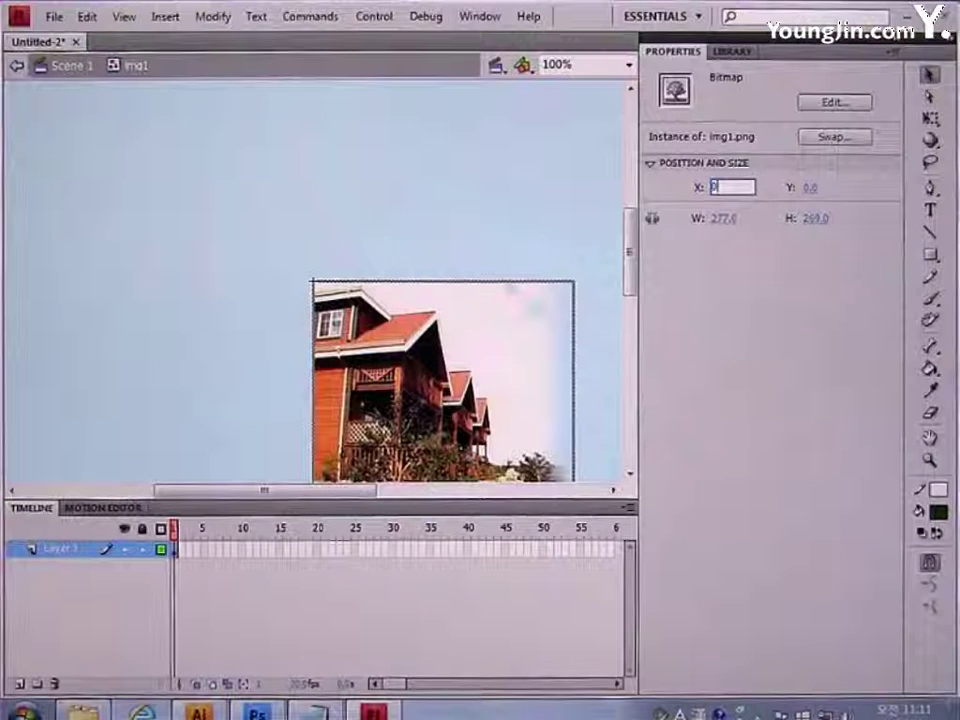
click(809, 187)
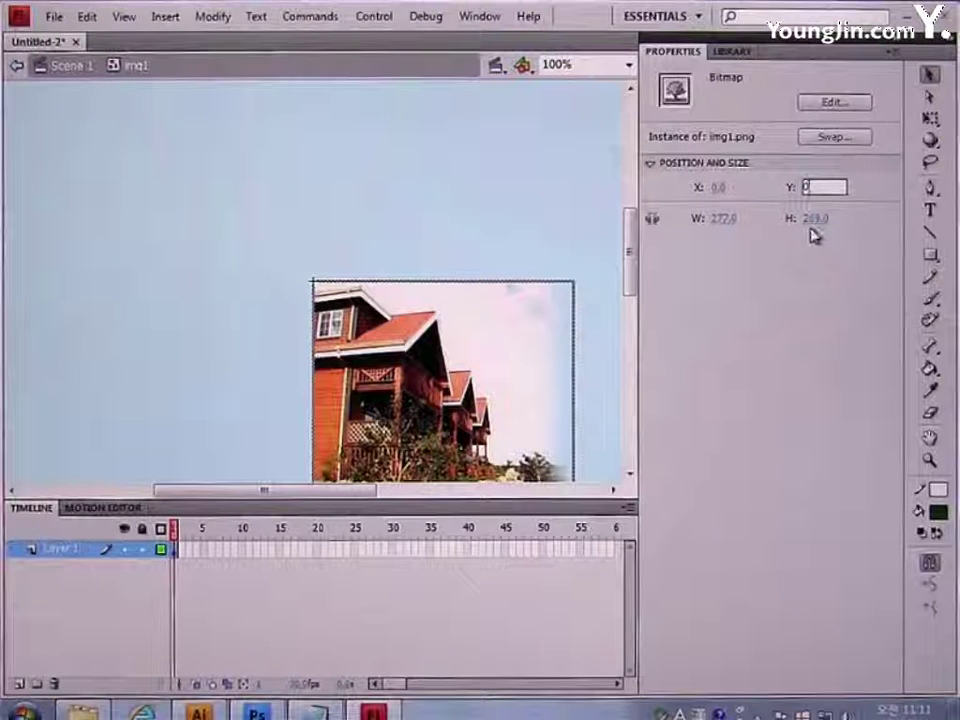
text(0)
key(Return)
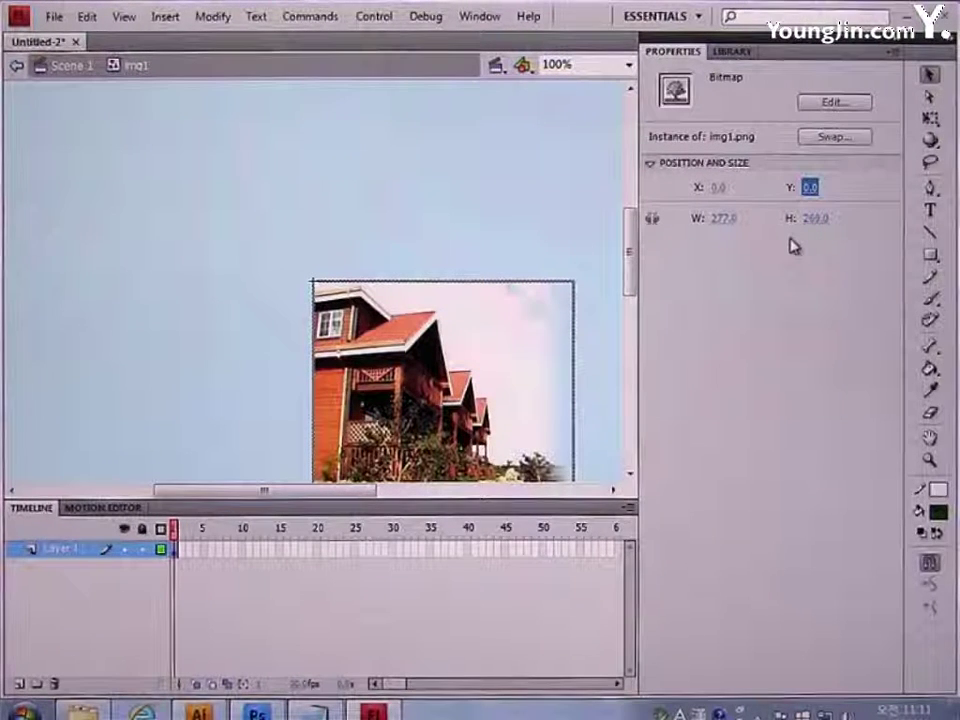
Create a second new graphic symbol named img2 in the library root
key(ctrl+F8)
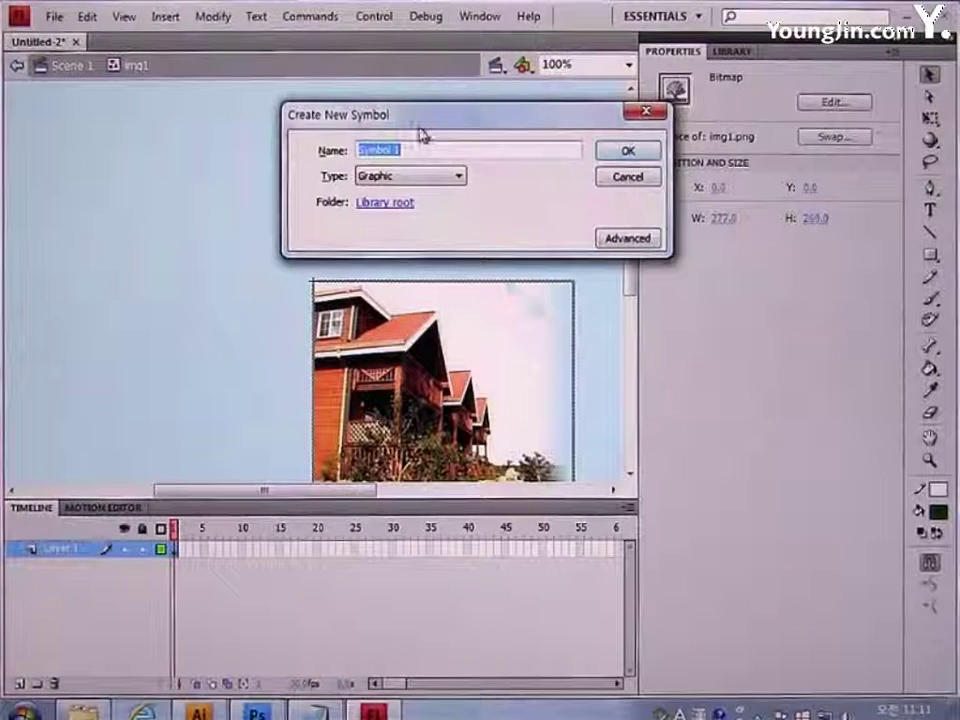
text(i)
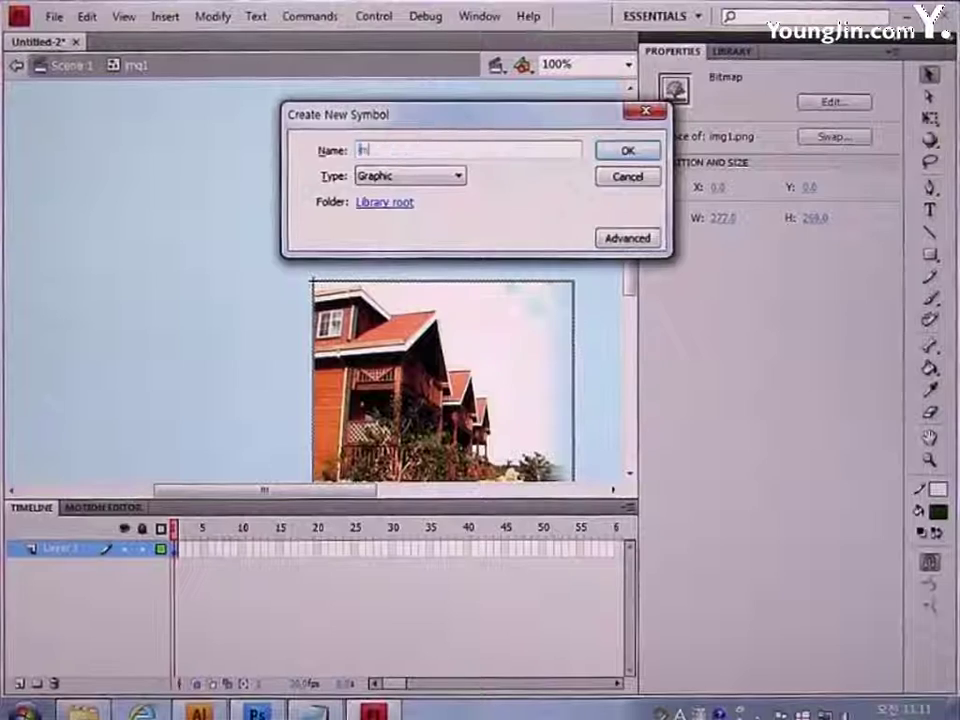
text(mg2)
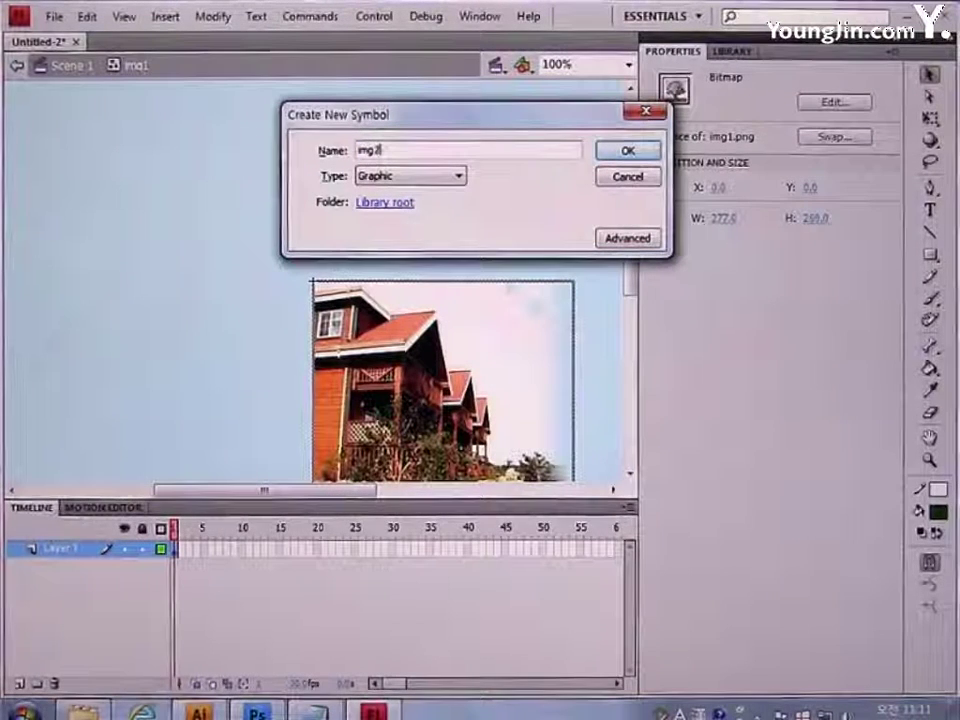
click(614, 153)
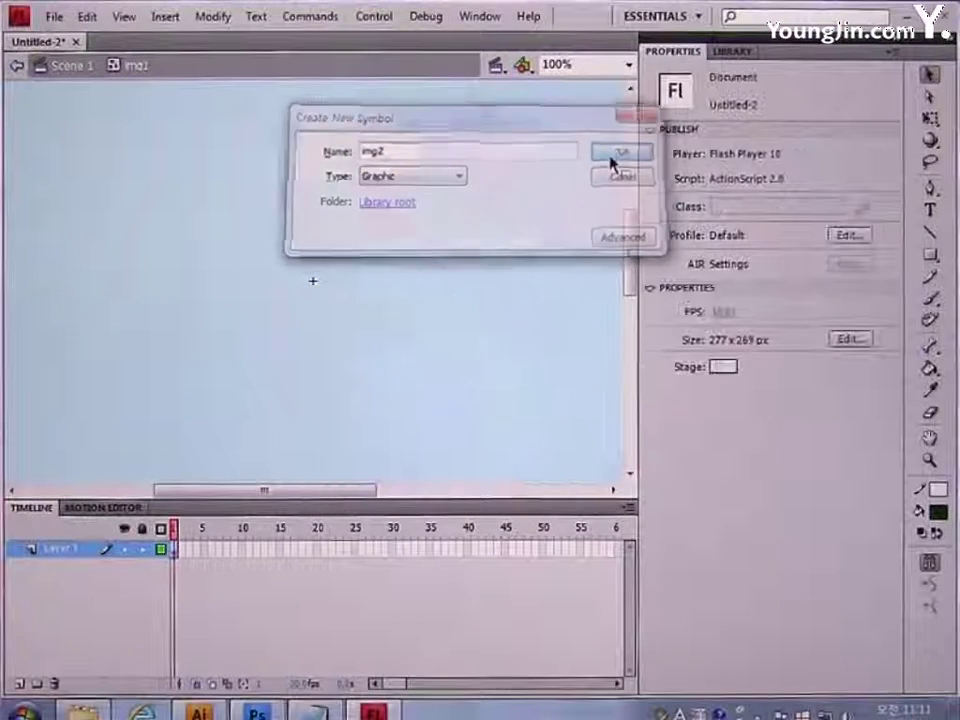
Import the img2 picture from the images folder into the img2 symbol, declining the import of the whole image sequence
click(56, 18)
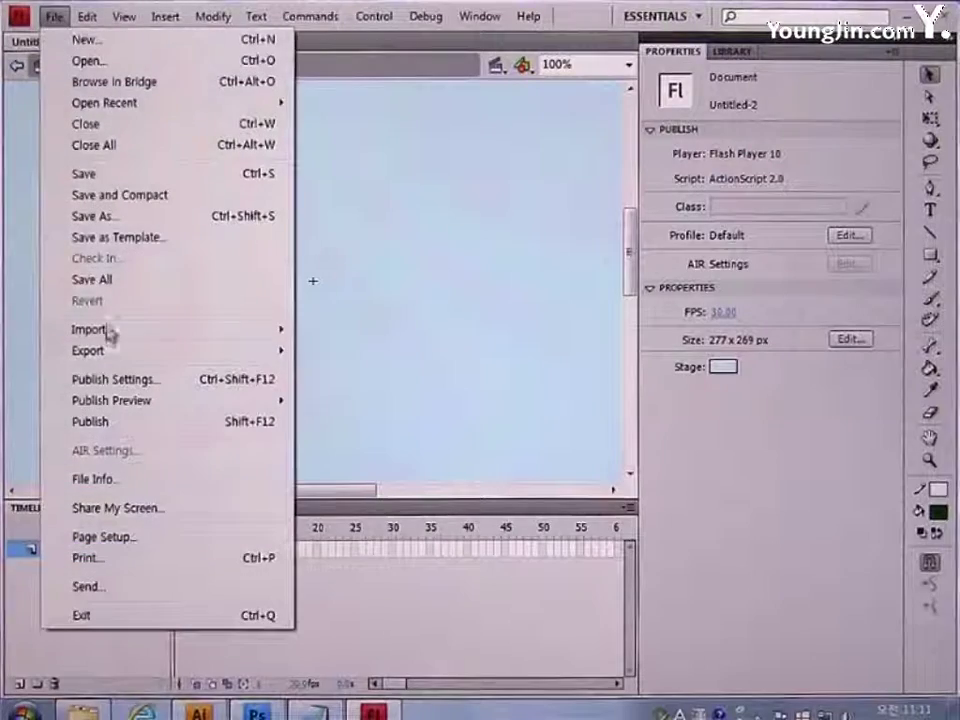
mouse_move(108, 337)
click(352, 346)
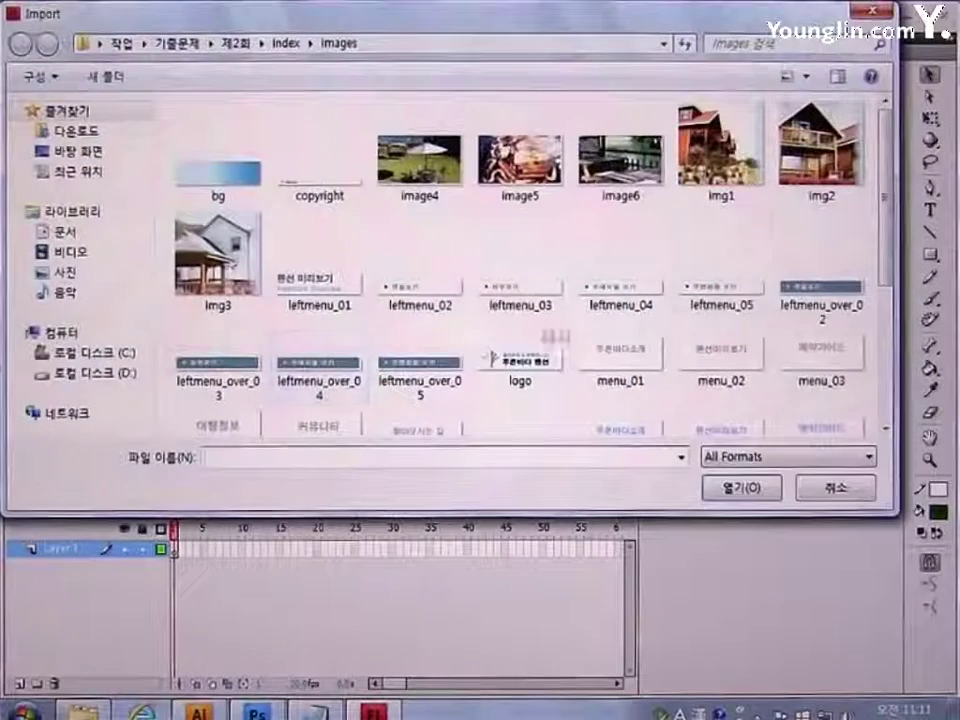
click(820, 148)
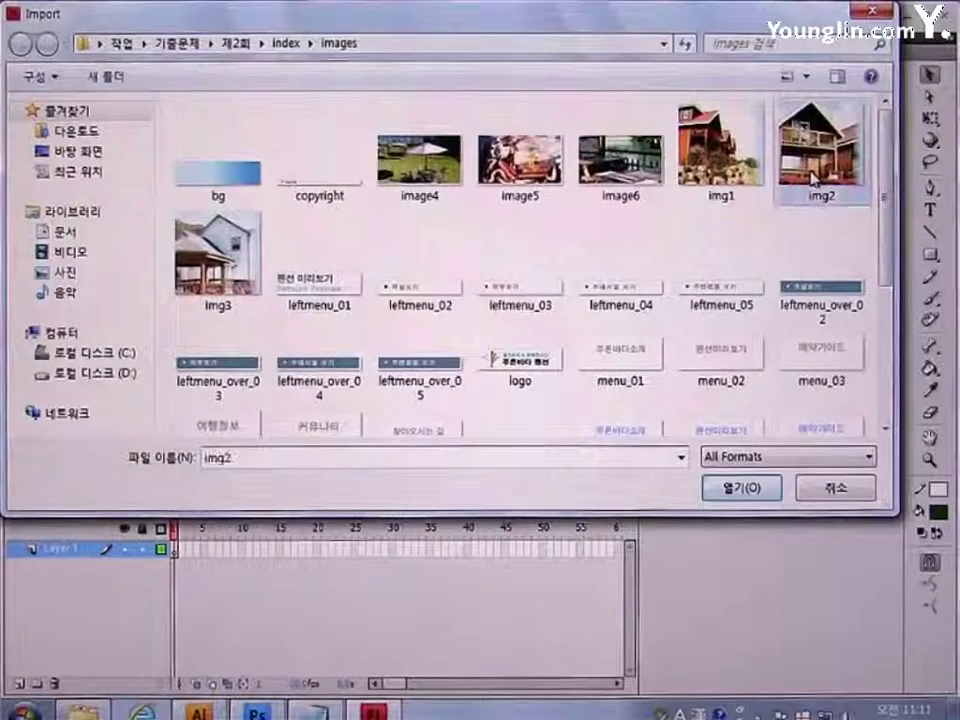
click(751, 488)
click(583, 400)
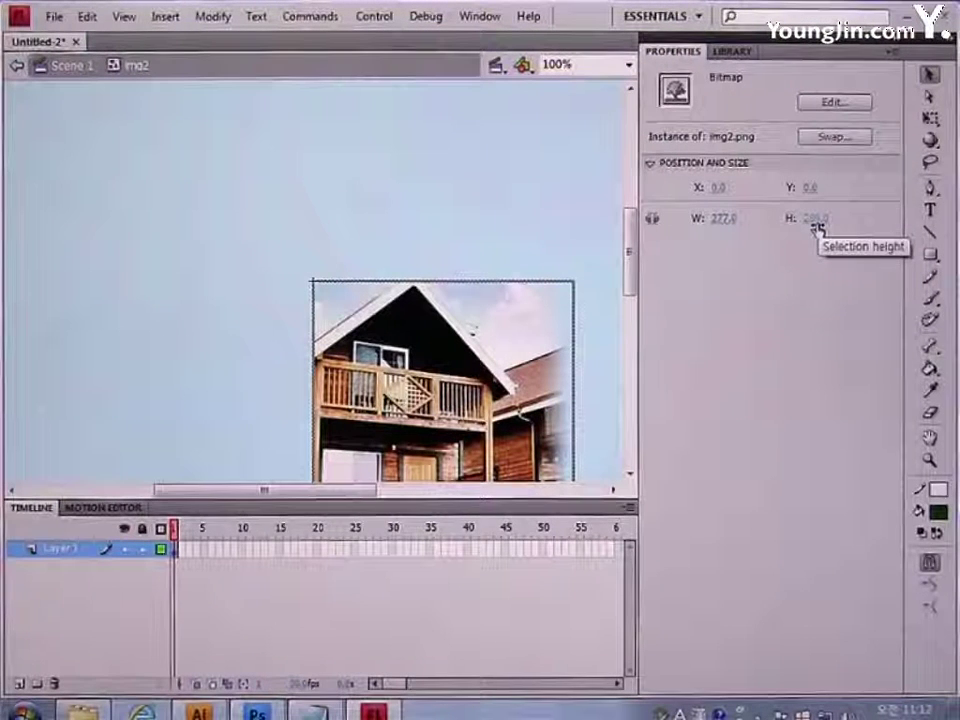
Create a third new graphic symbol named img3 in the library root
key(ctrl+F8)
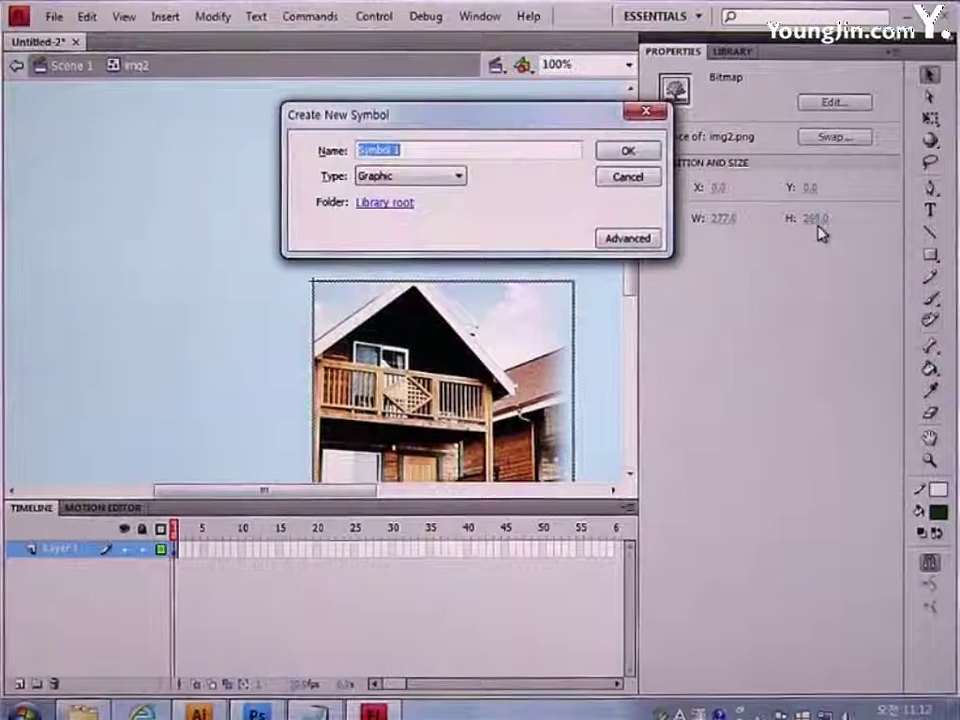
text(img1)
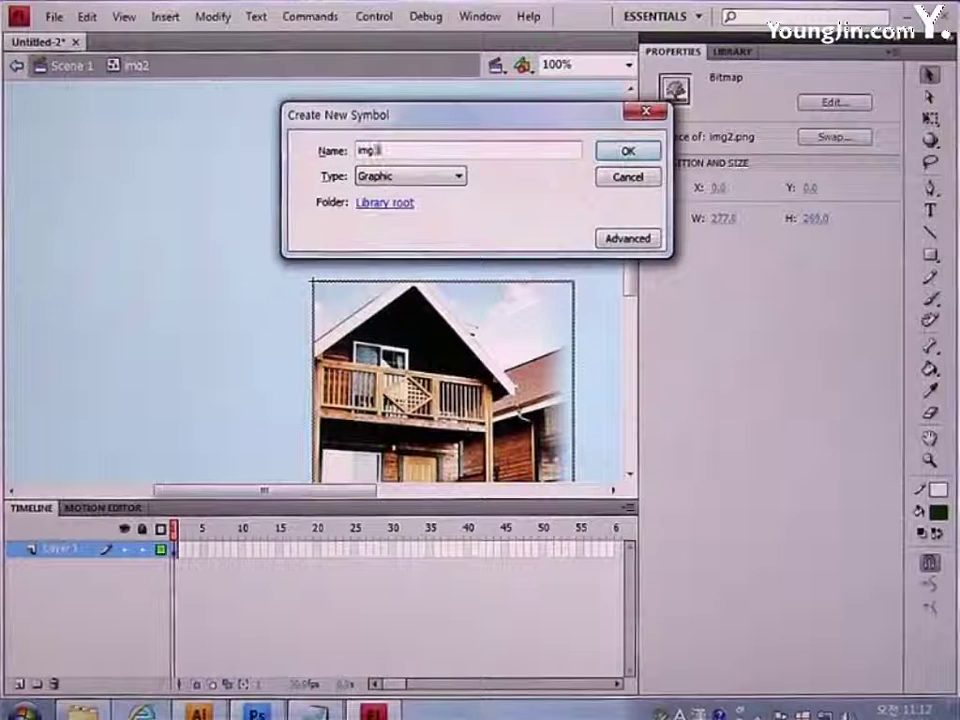
text(3)
key(Return)
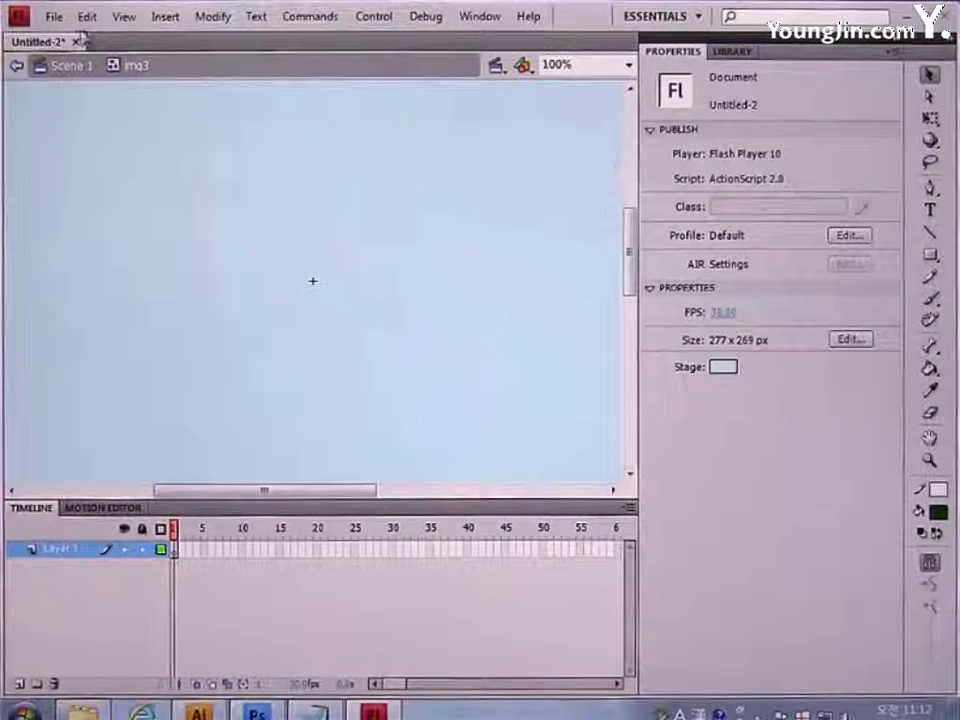
Import the img3 picture from the images folder to the img3 symbol's stage
click(54, 16)
mouse_move(270, 334)
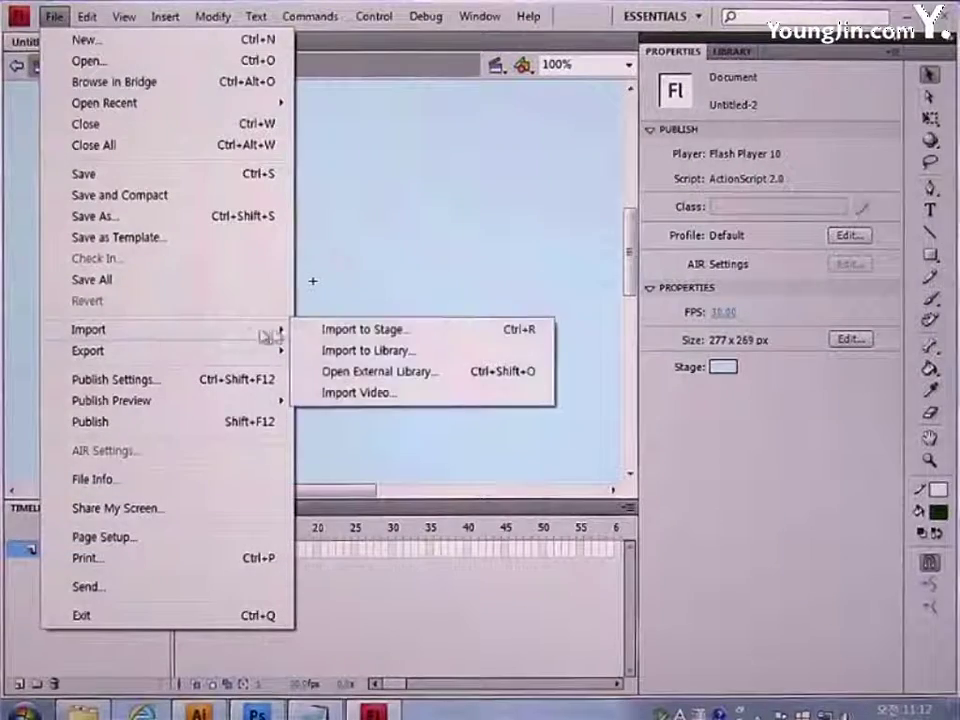
click(386, 329)
click(218, 258)
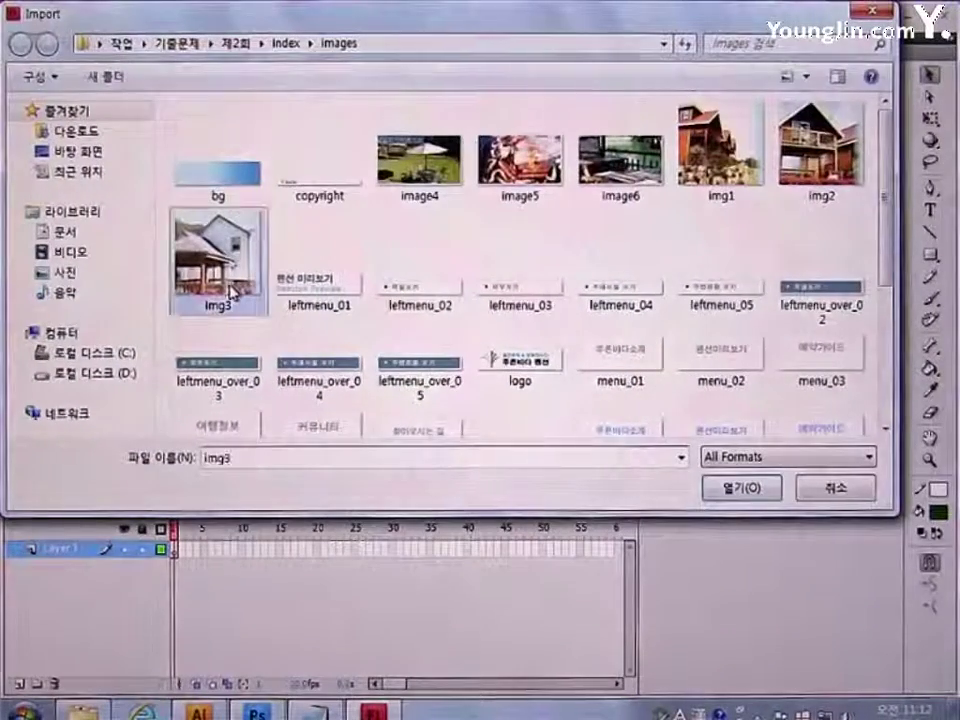
click(760, 489)
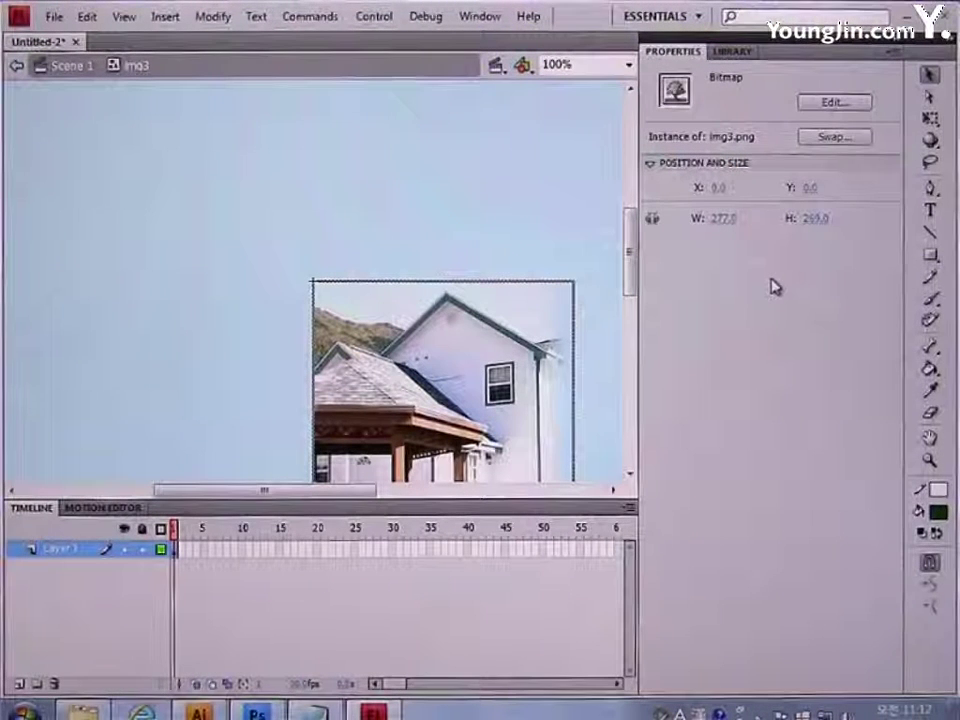
Return to Scene 1 and place an instance of the img1 symbol from the library on the stage
click(80, 72)
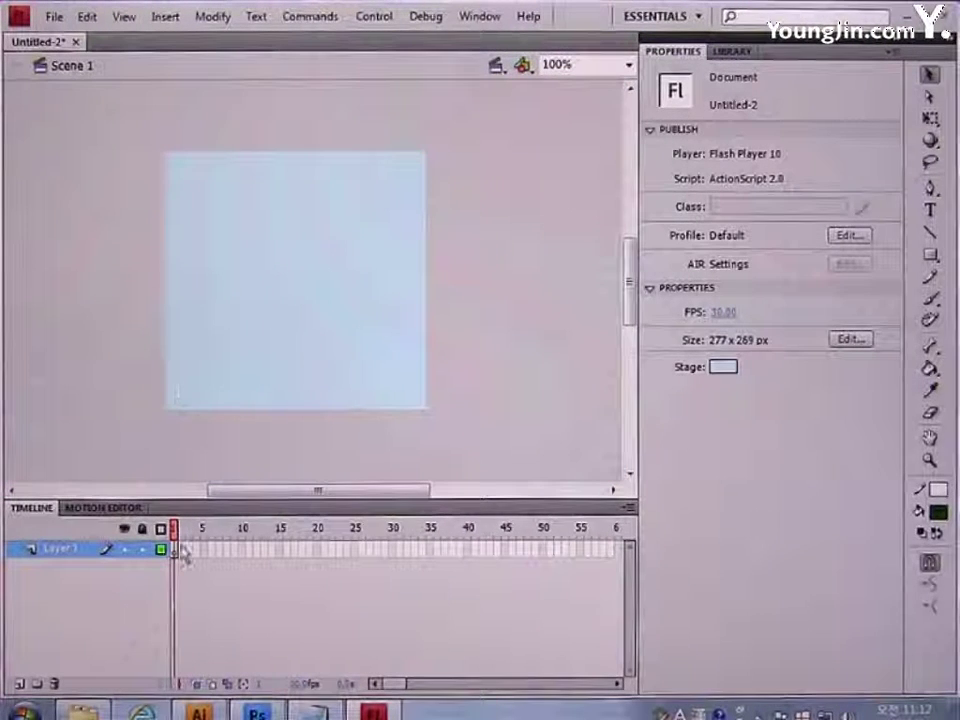
click(732, 52)
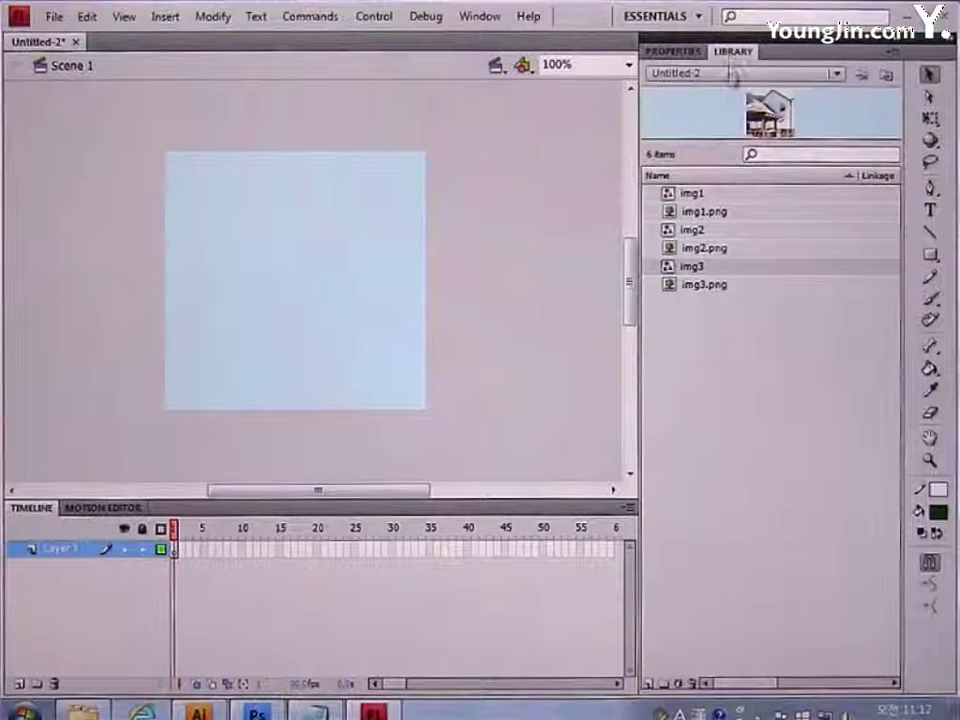
drag(692, 193, 343, 325)
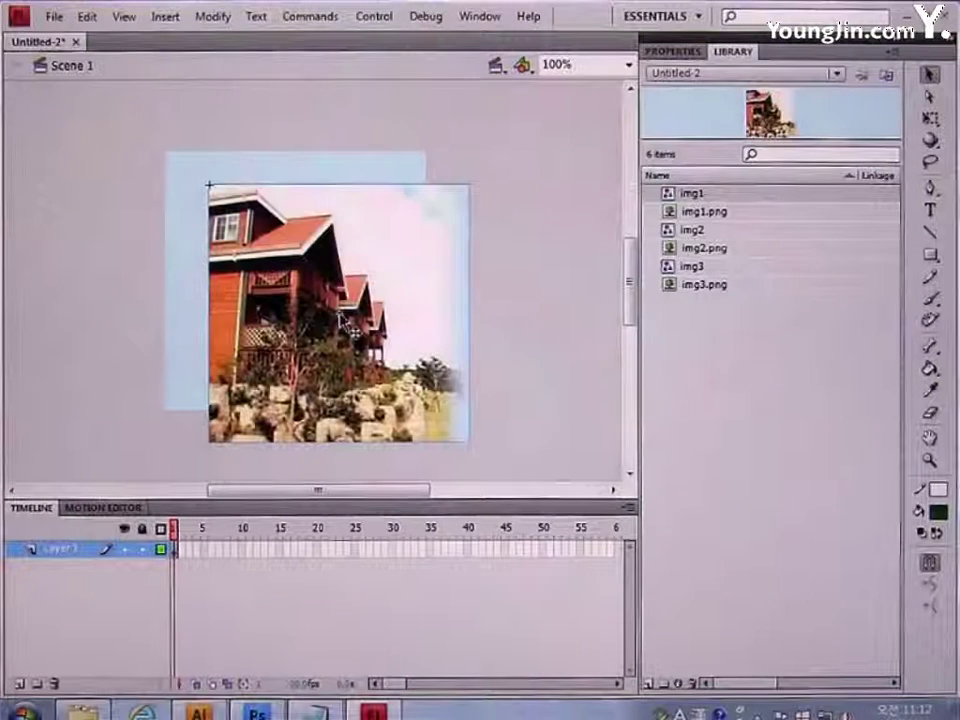
Set the img1 instance's position to X 0 and Y 0 so it aligns with the stage
click(677, 55)
click(718, 188)
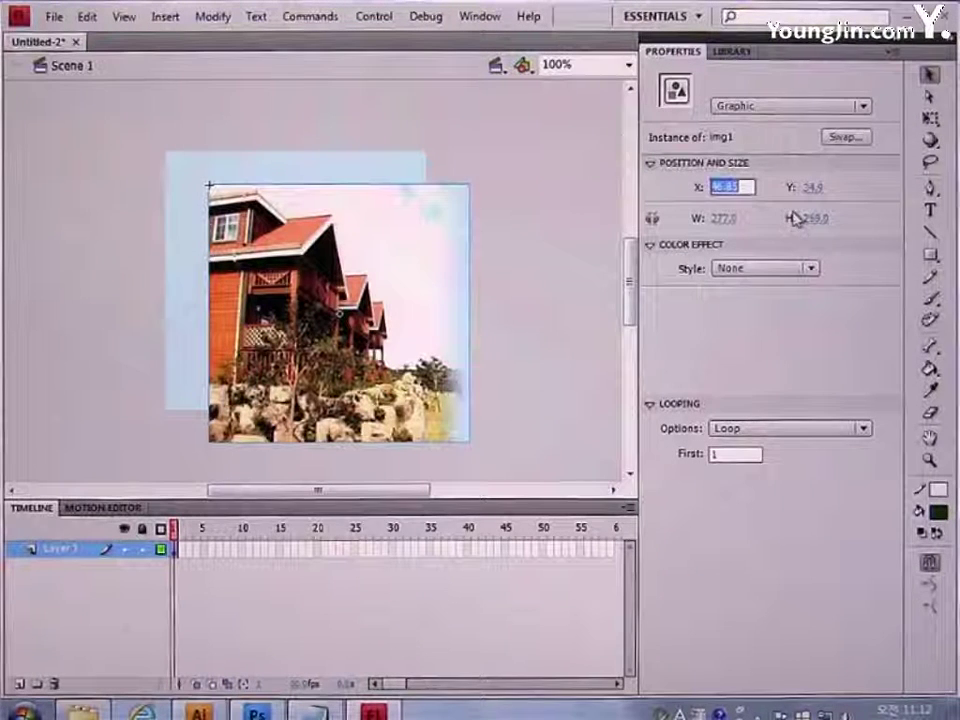
text(0)
click(813, 189)
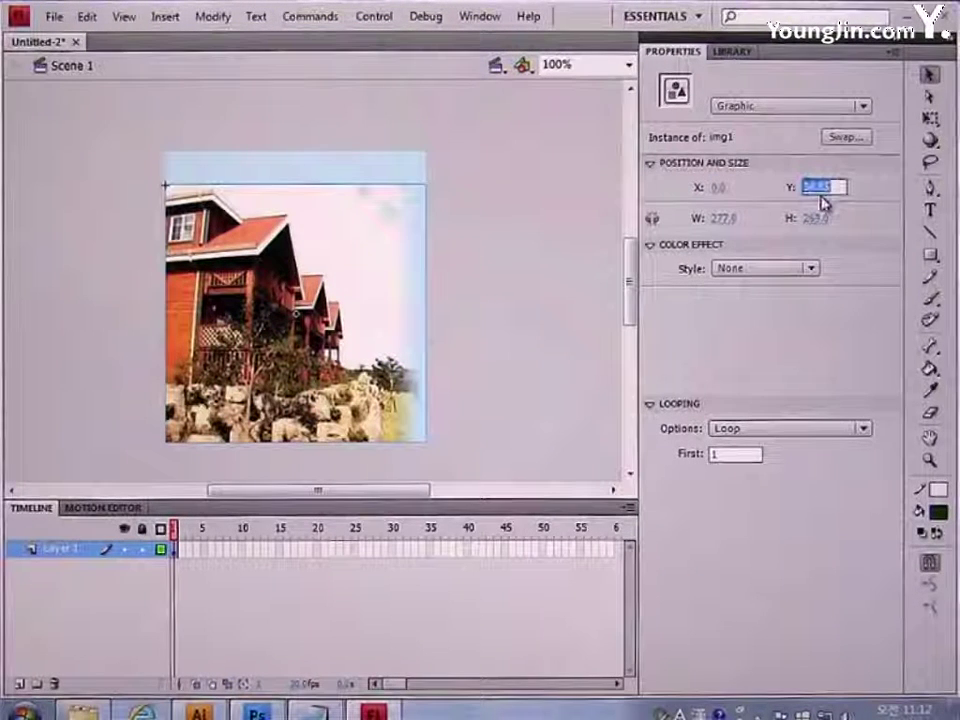
text(0)
key(Return)
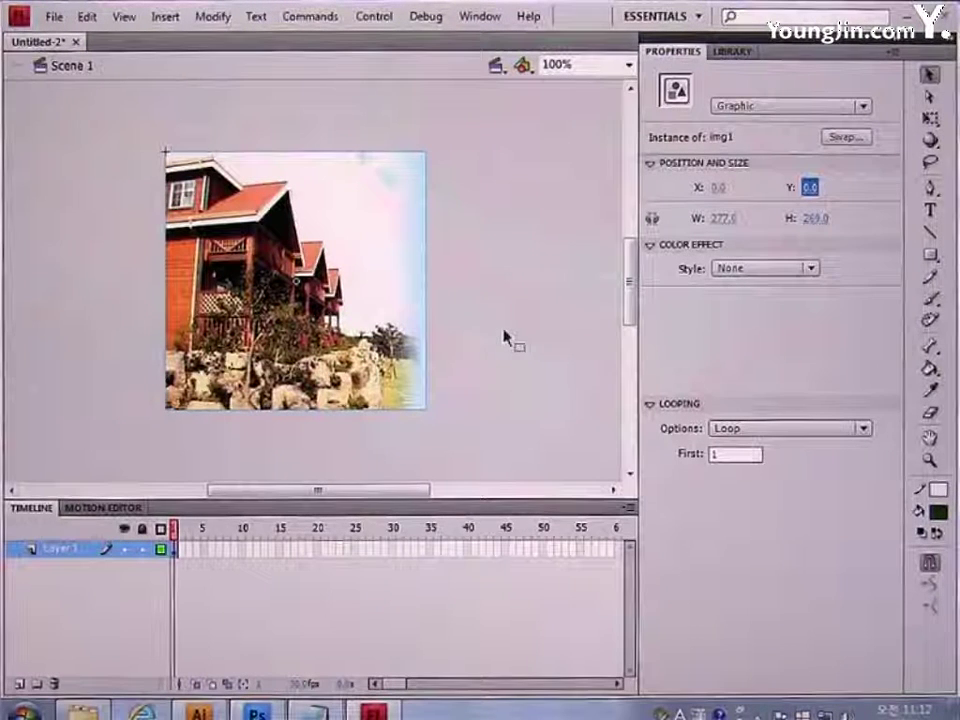
Insert keyframes on Layer 1 at frames 50, 100 and 150
click(543, 550)
key(F5)
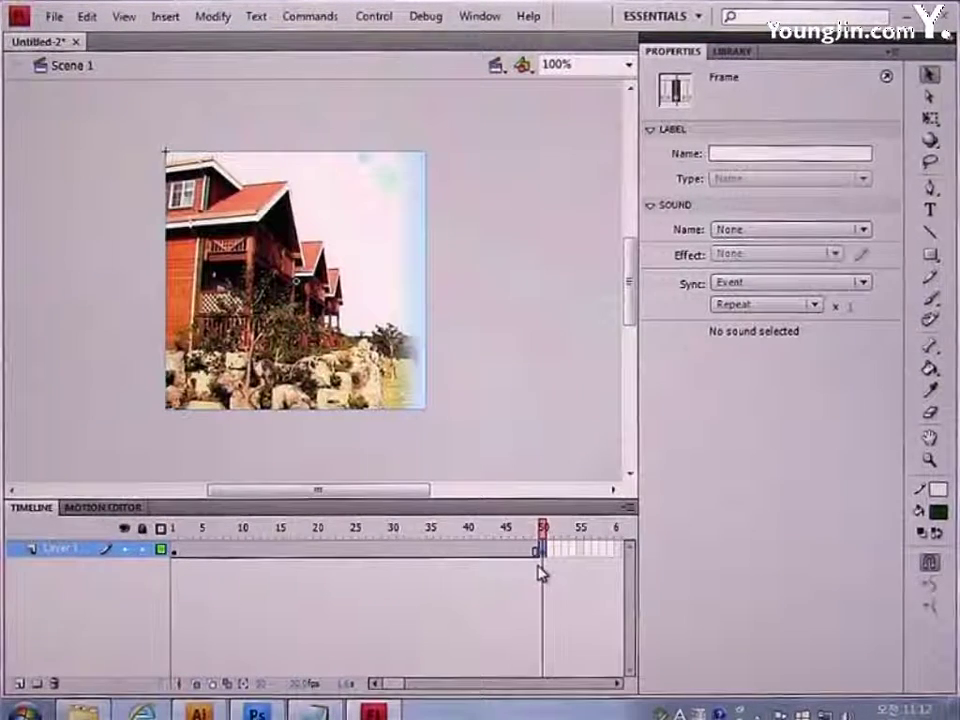
drag(400, 684, 420, 698)
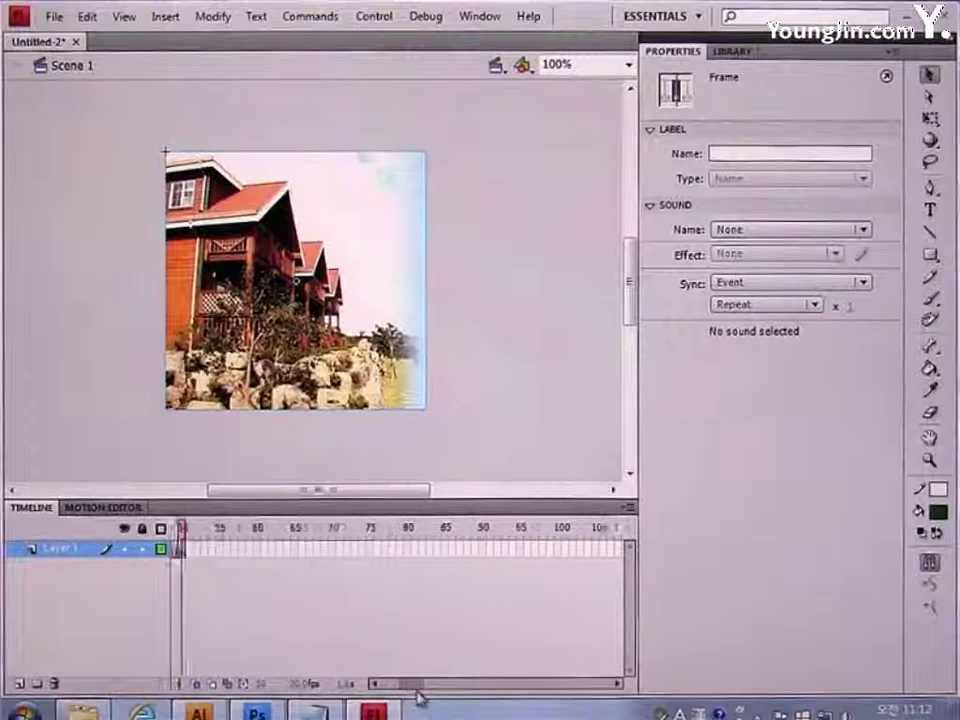
click(500, 549)
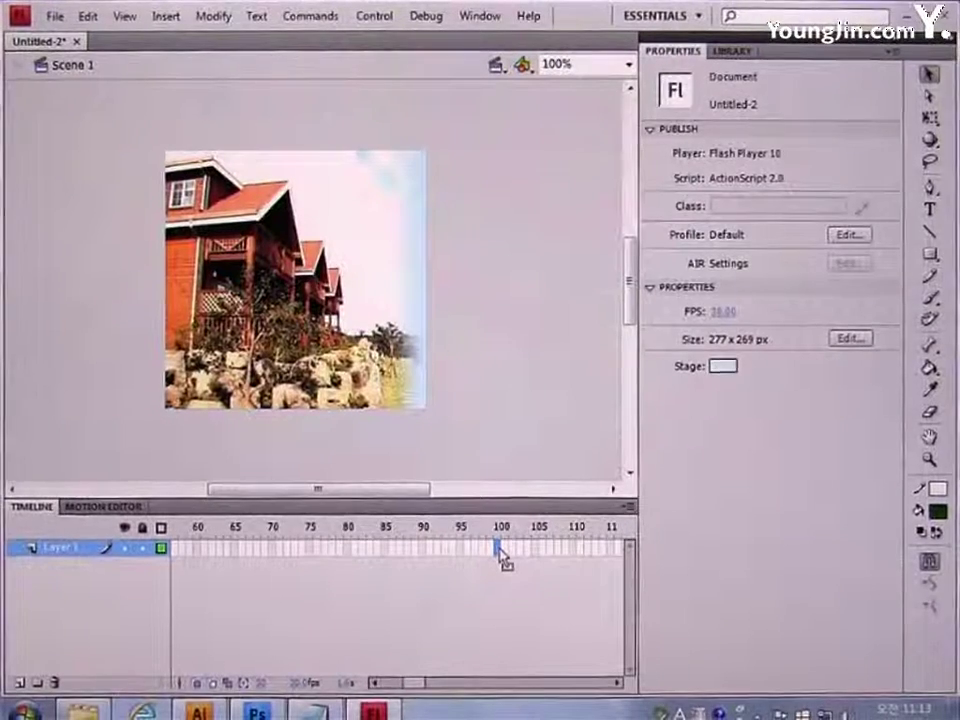
key(F5)
drag(414, 681, 424, 686)
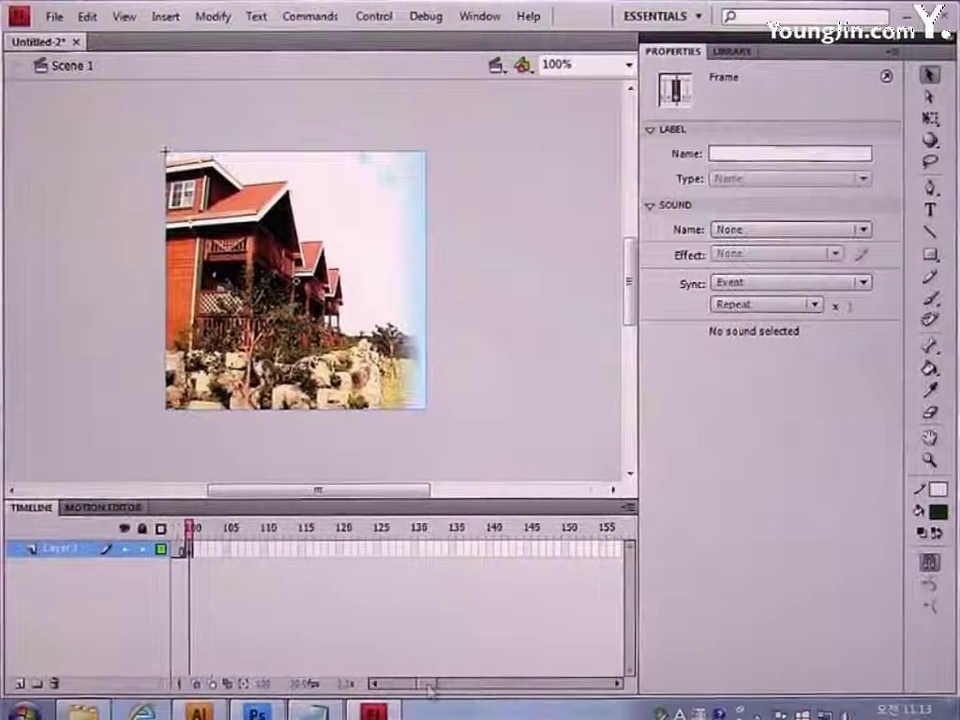
click(567, 550)
key(F5)
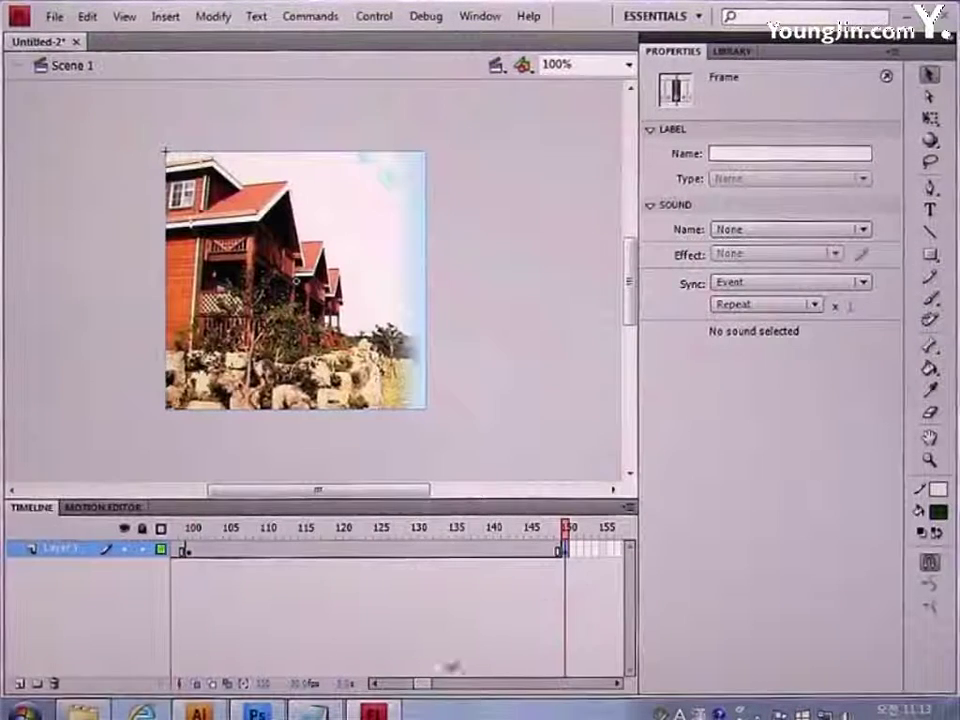
Apply an Alpha color effect of 0% to the img1 instance at frame 1
drag(428, 686, 410, 688)
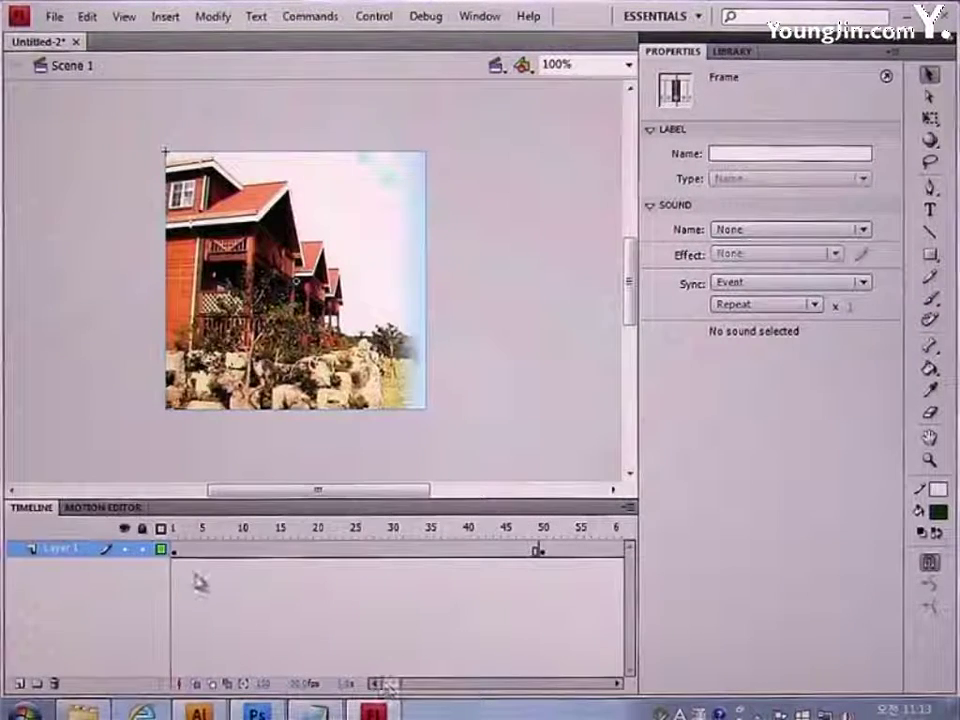
click(175, 551)
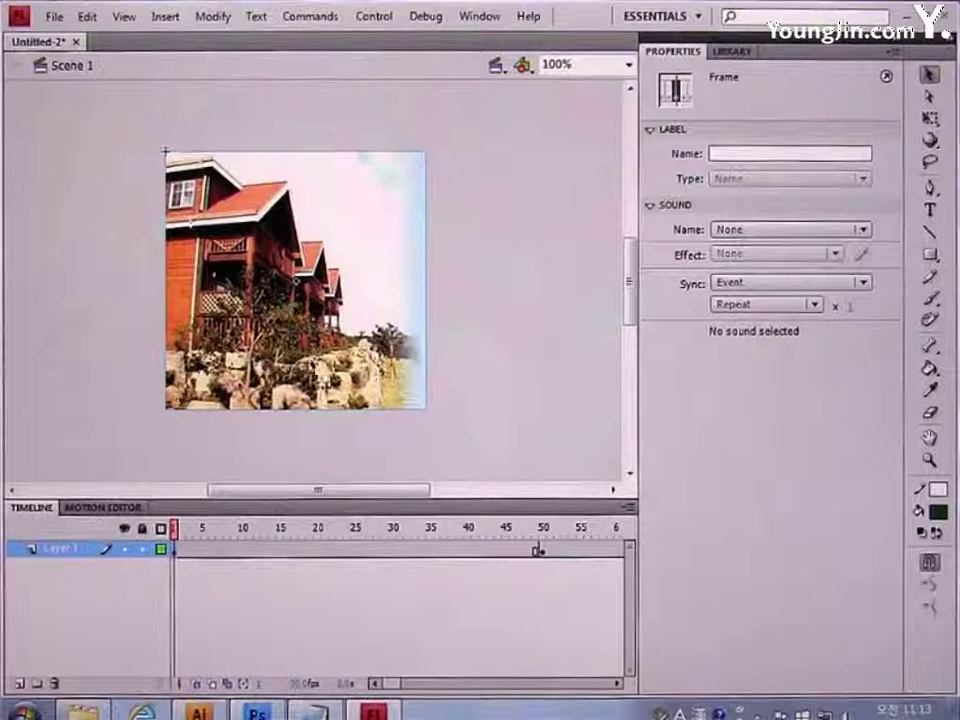
click(240, 284)
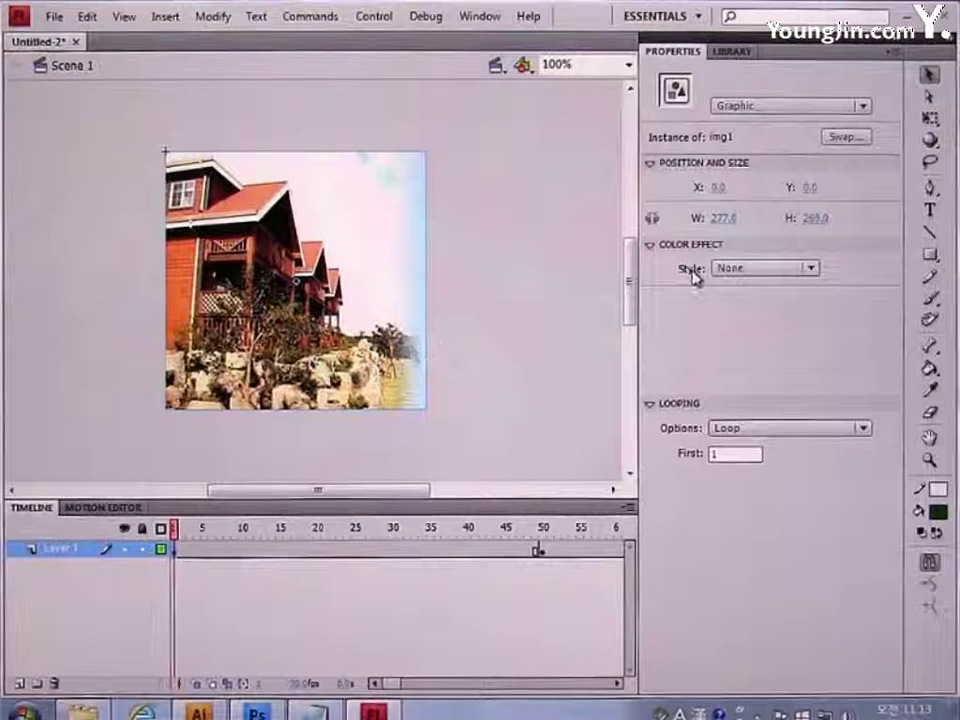
click(757, 267)
click(774, 377)
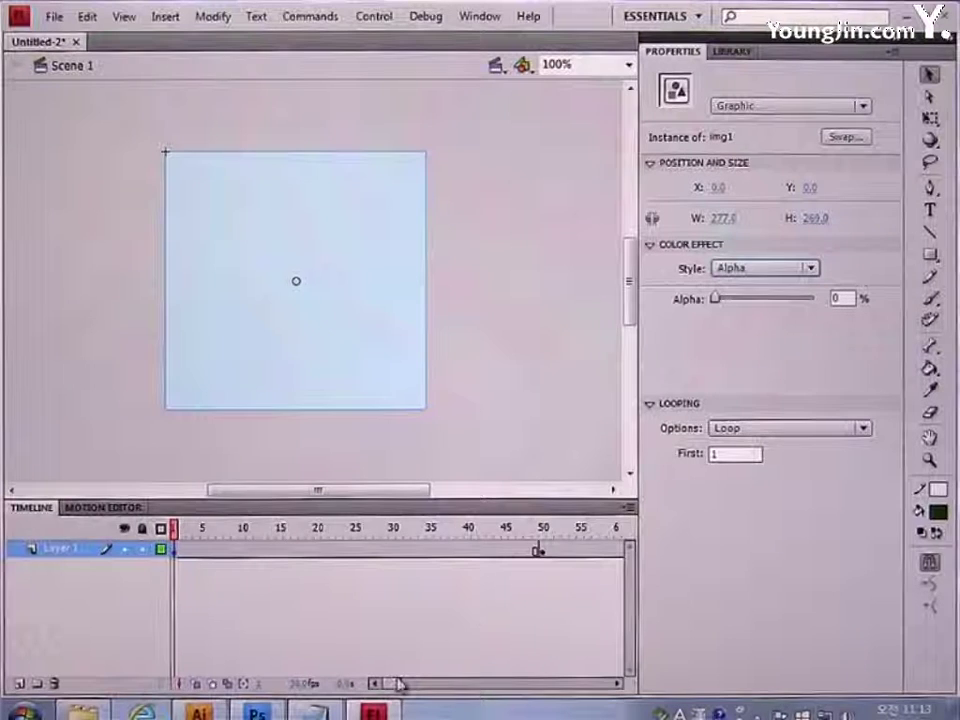
Apply an Alpha color effect of 0% to the img1 instance at frame 150
drag(398, 683, 430, 695)
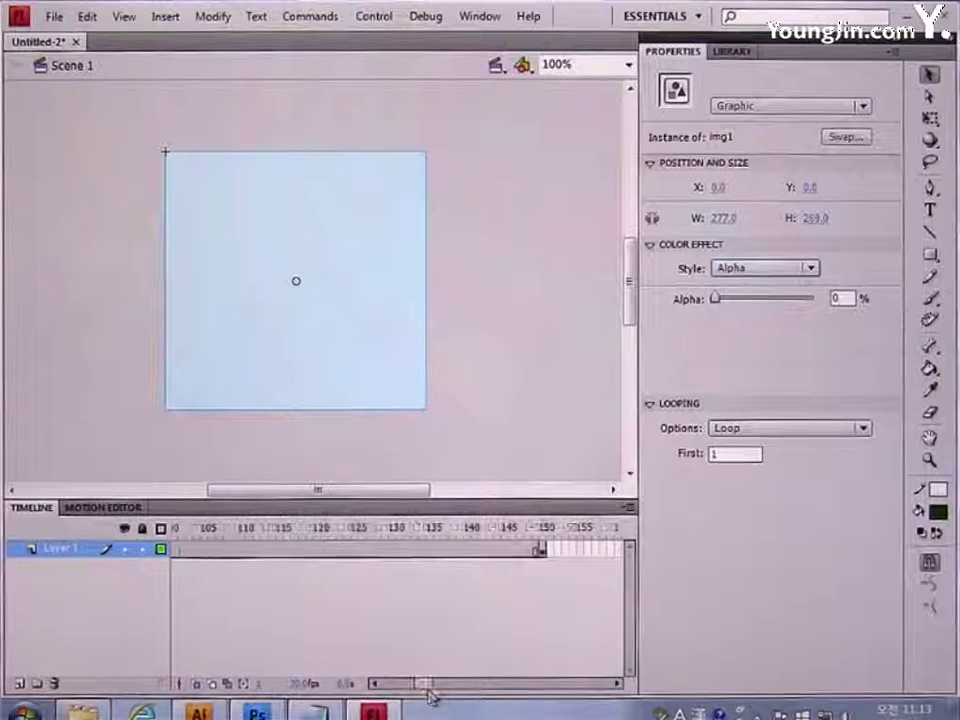
click(542, 550)
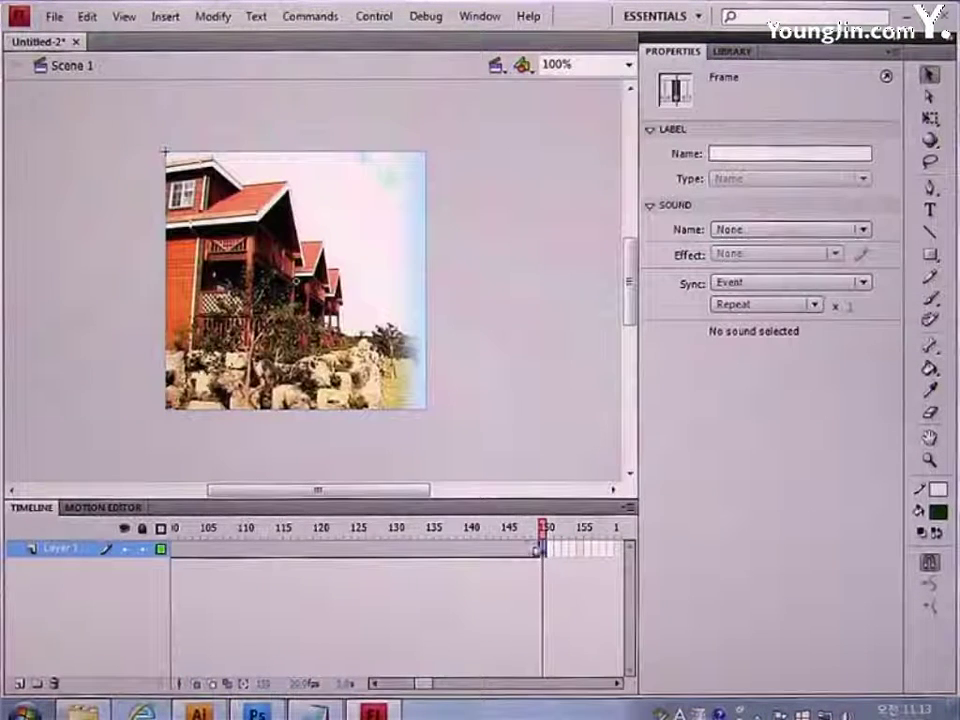
click(280, 272)
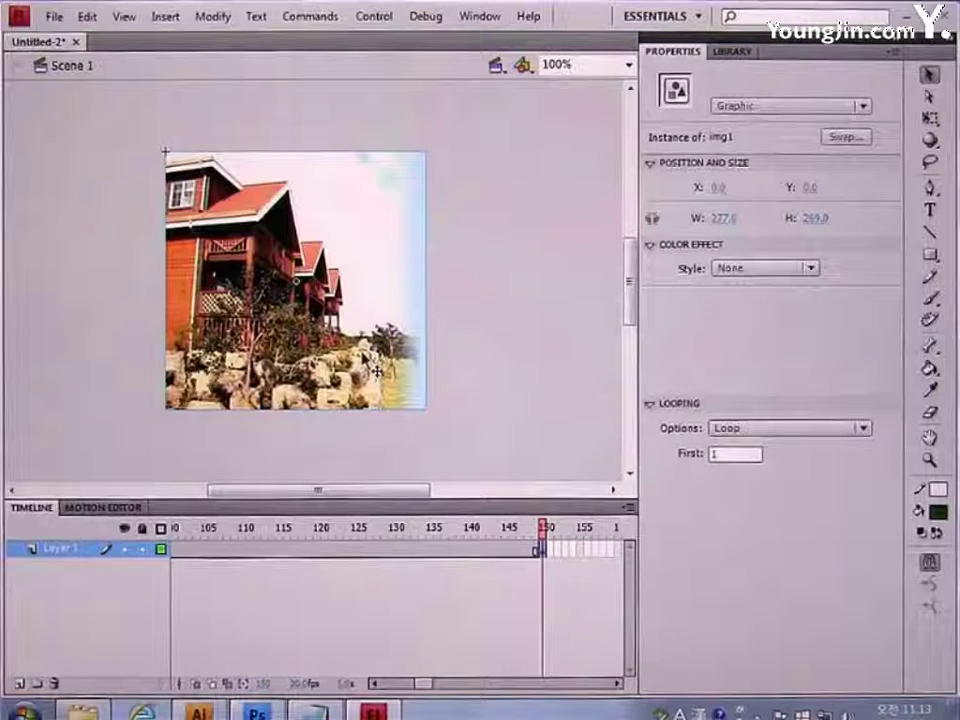
click(741, 270)
click(756, 375)
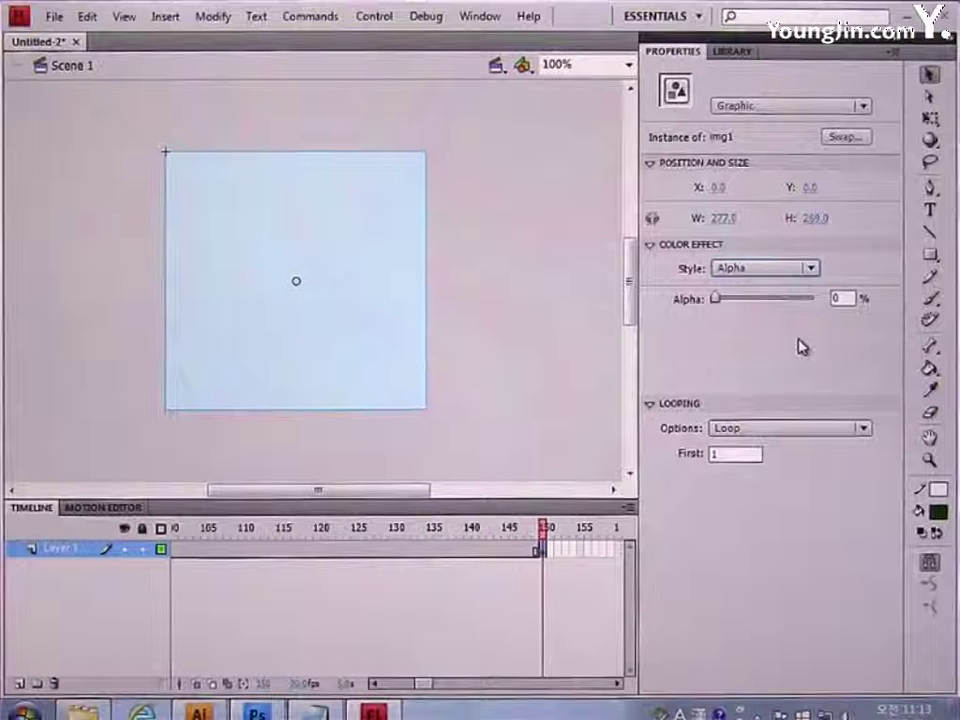
Create classic tweens on Layer 1 between frames 1 and 50 and between frames 100 and 150
drag(426, 685, 383, 686)
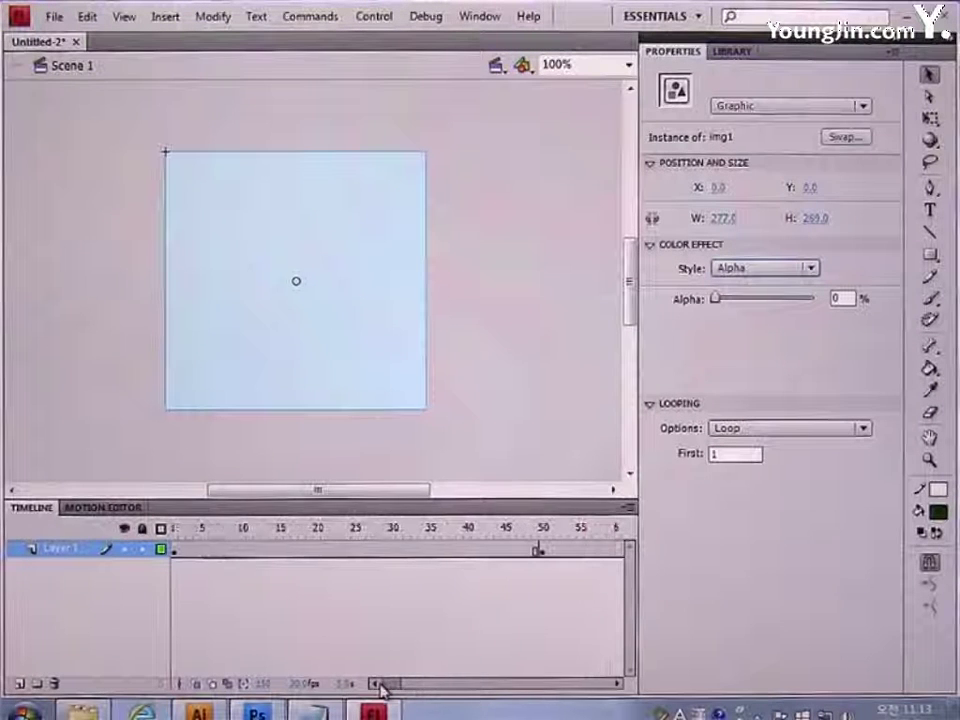
right_click(376, 559)
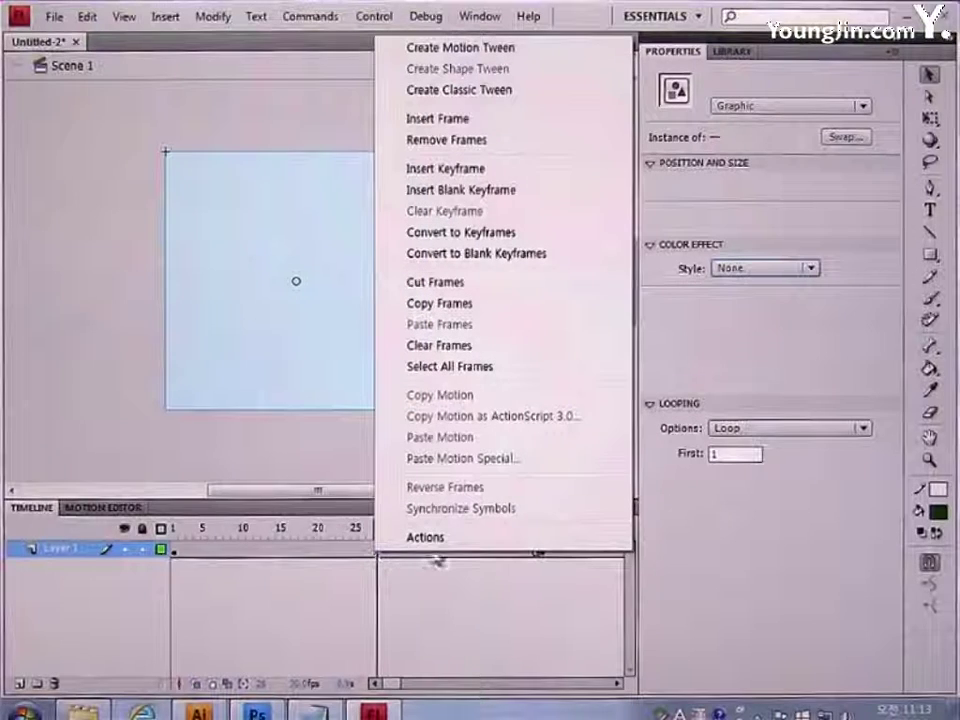
click(468, 90)
drag(392, 683, 421, 687)
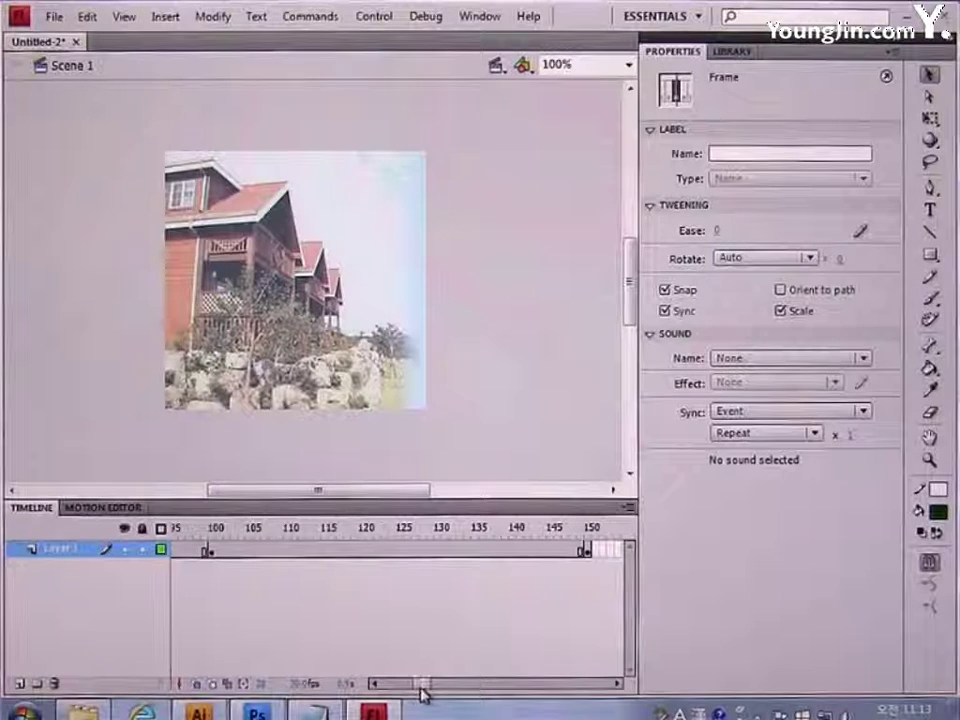
right_click(415, 549)
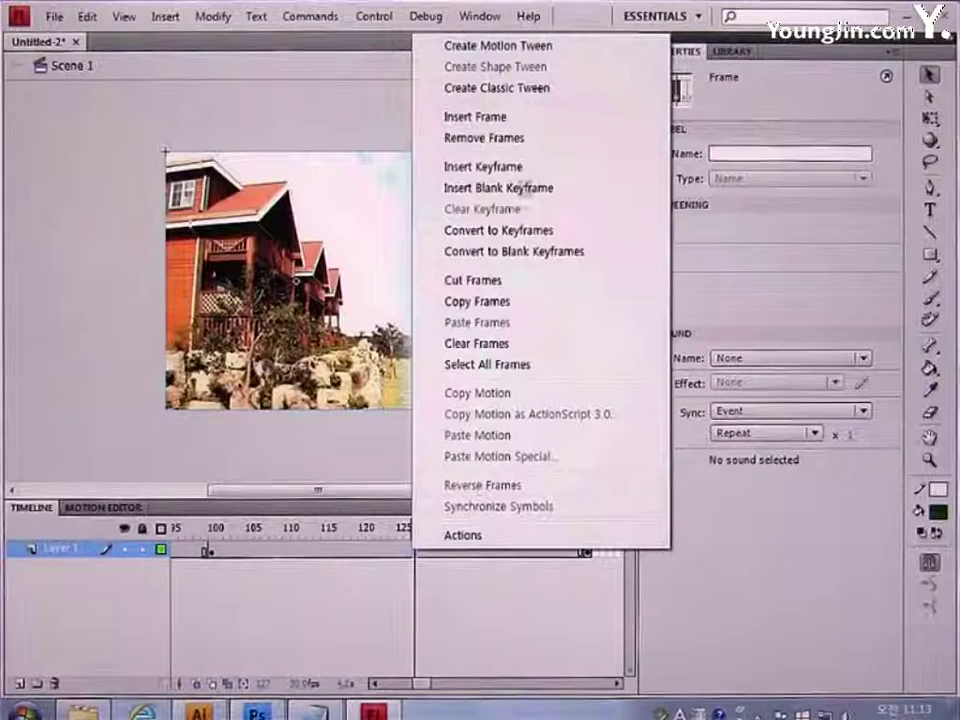
click(520, 88)
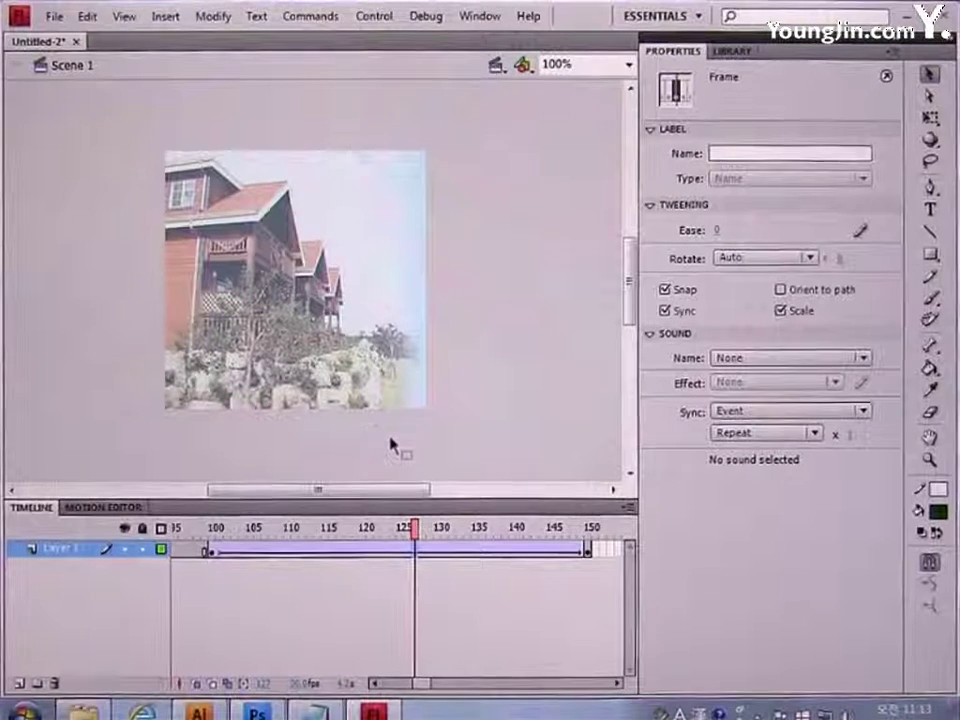
Add a new layer above Layer 1 with a keyframe at frame 100, and place the img2 symbol on the stage there
click(18, 684)
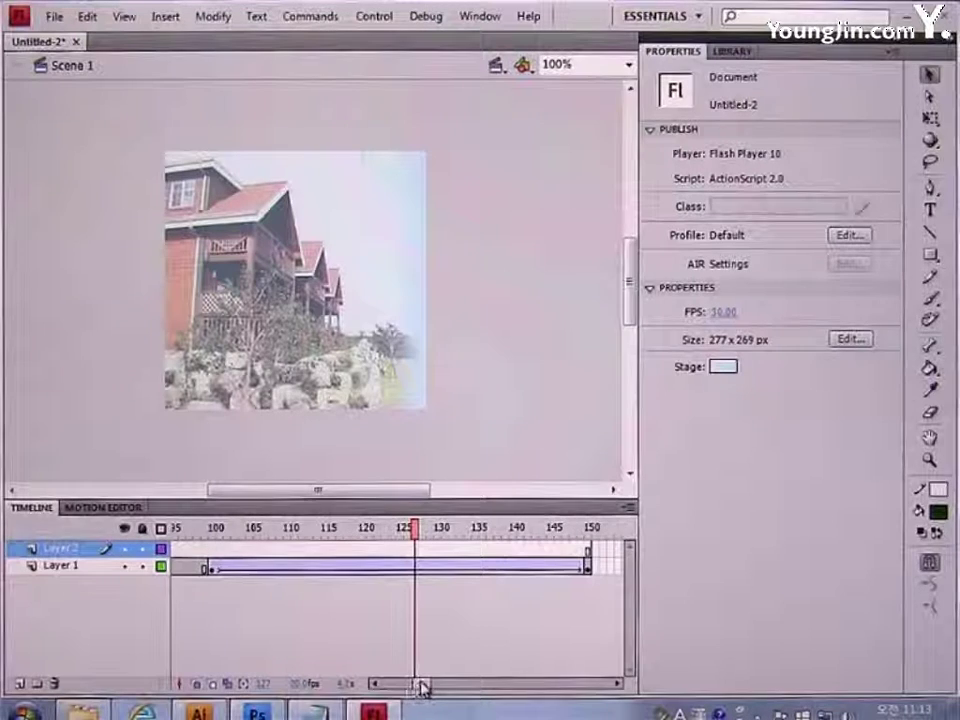
click(213, 550)
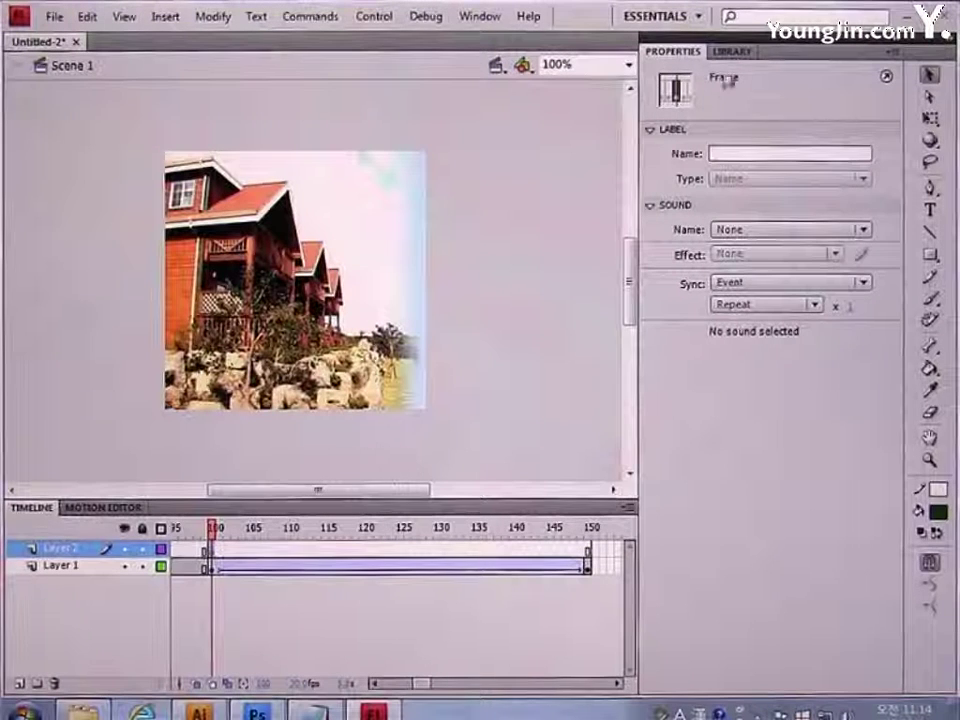
click(733, 53)
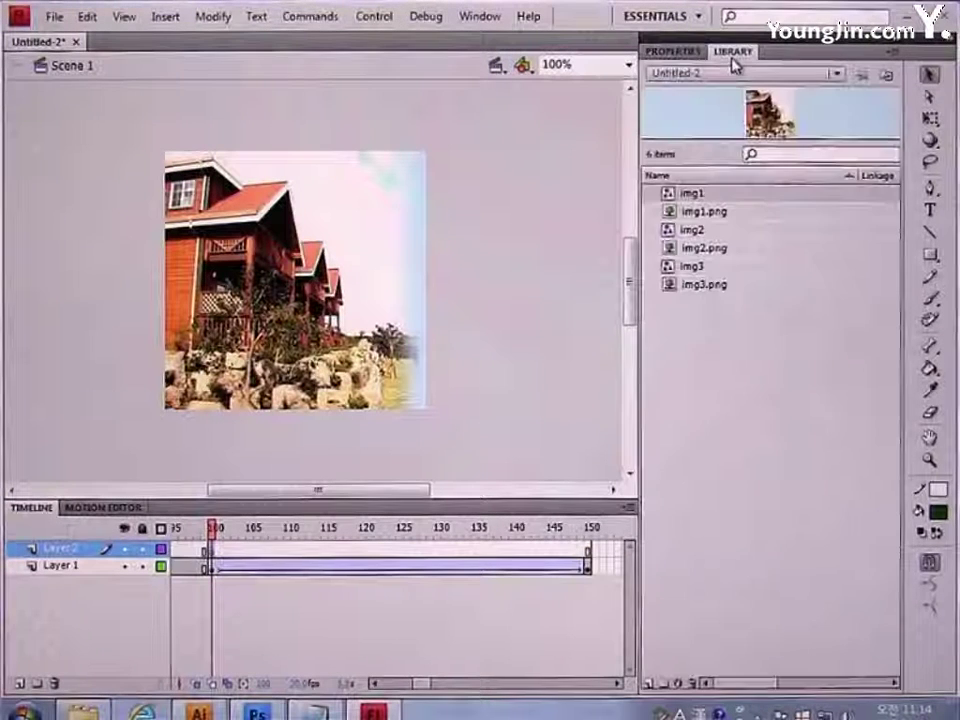
click(698, 230)
drag(698, 230, 345, 338)
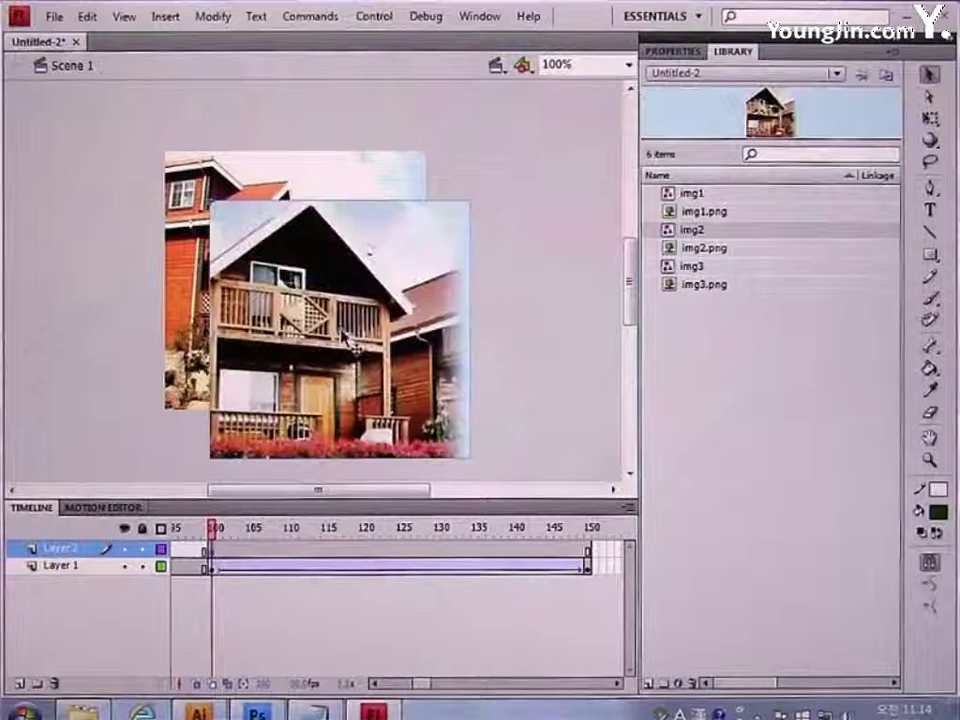
click(685, 55)
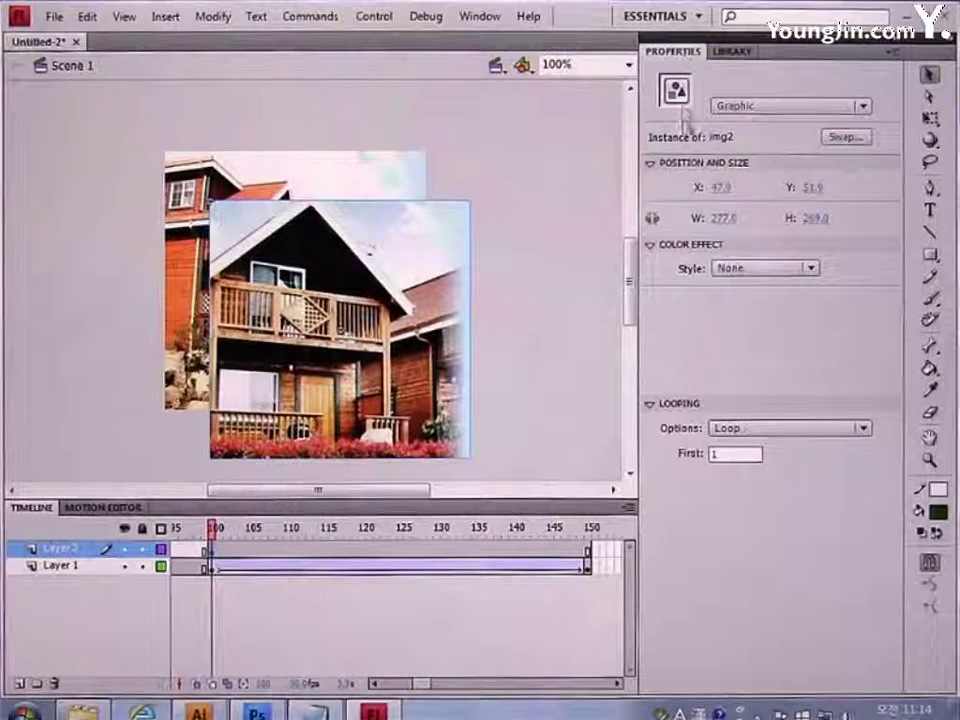
Position the img2 instance at X 0 and Y 0 so it aligns with the stage
text(0)
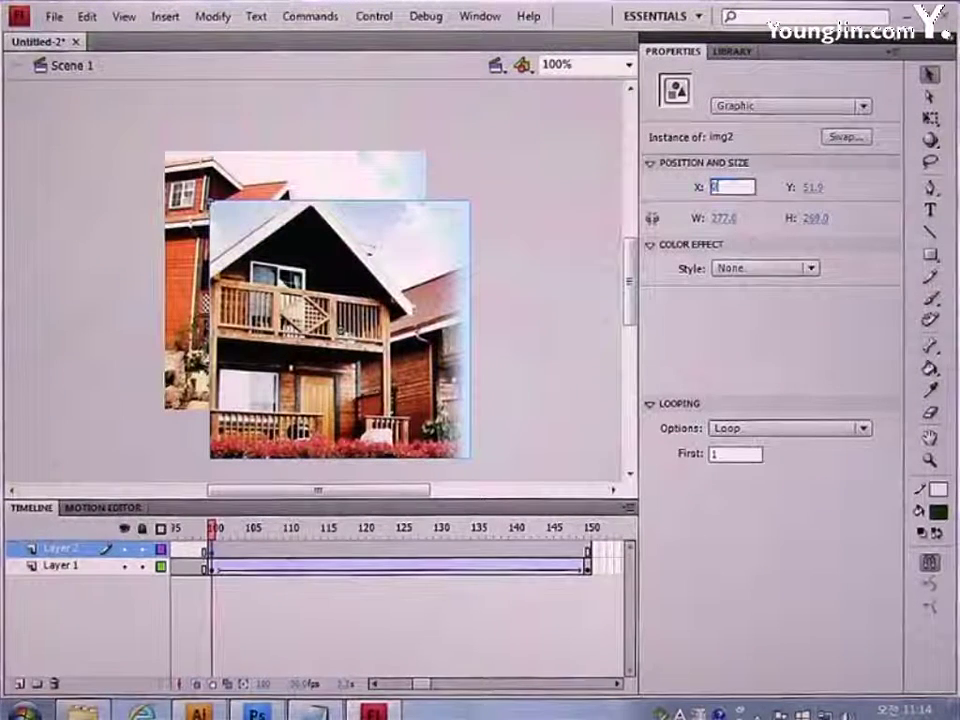
click(820, 188)
text(0)
key(Return)
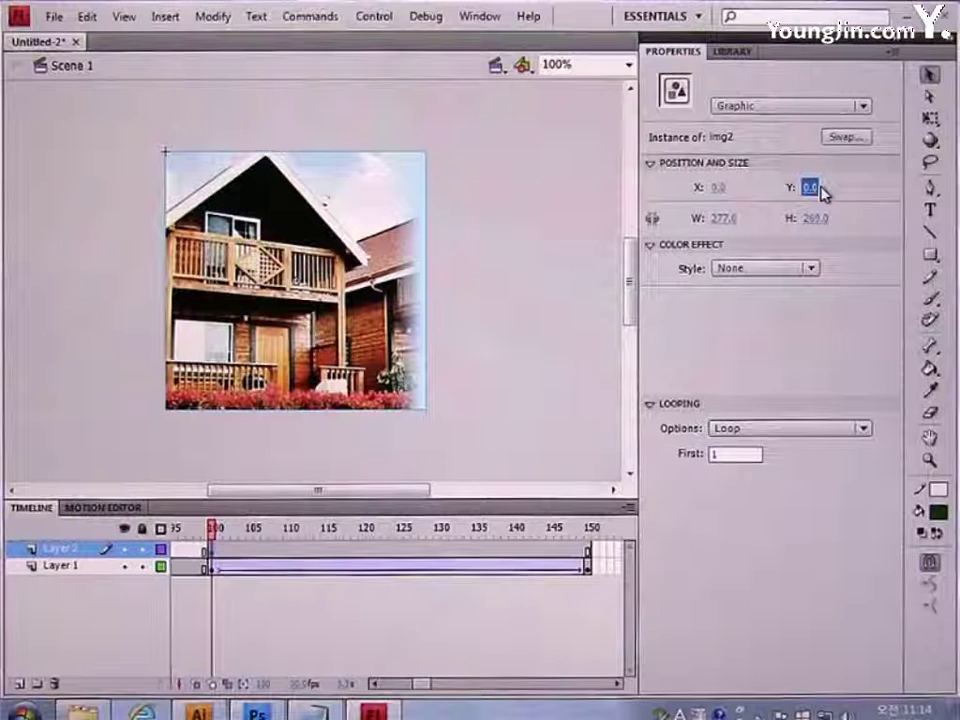
Insert keyframes on Layer 2 at frames 150, 200 and 250
click(589, 551)
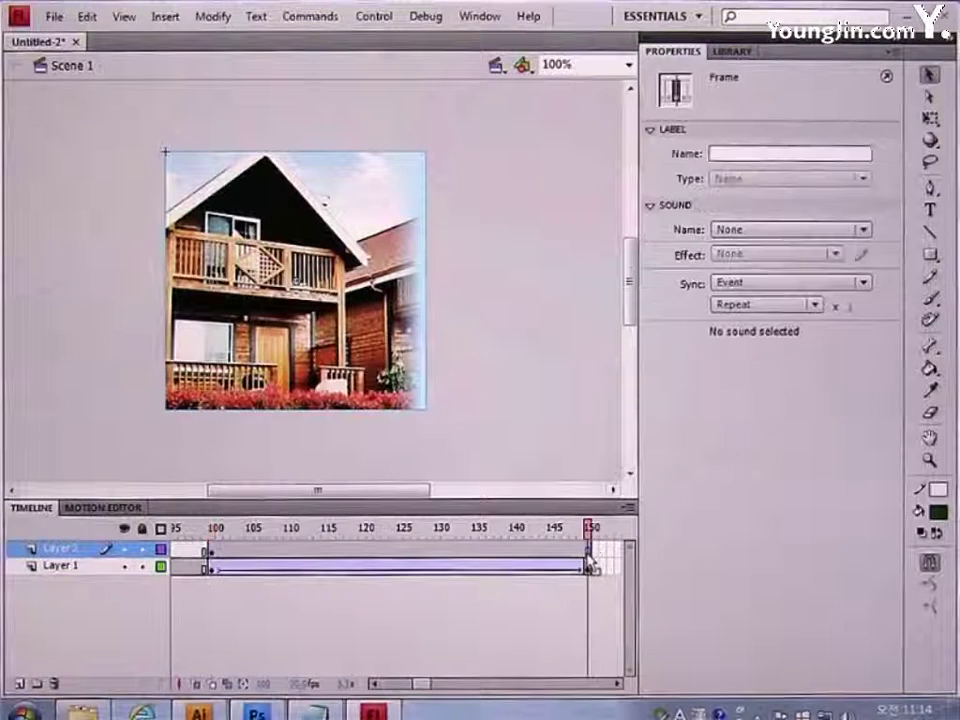
drag(428, 686, 444, 690)
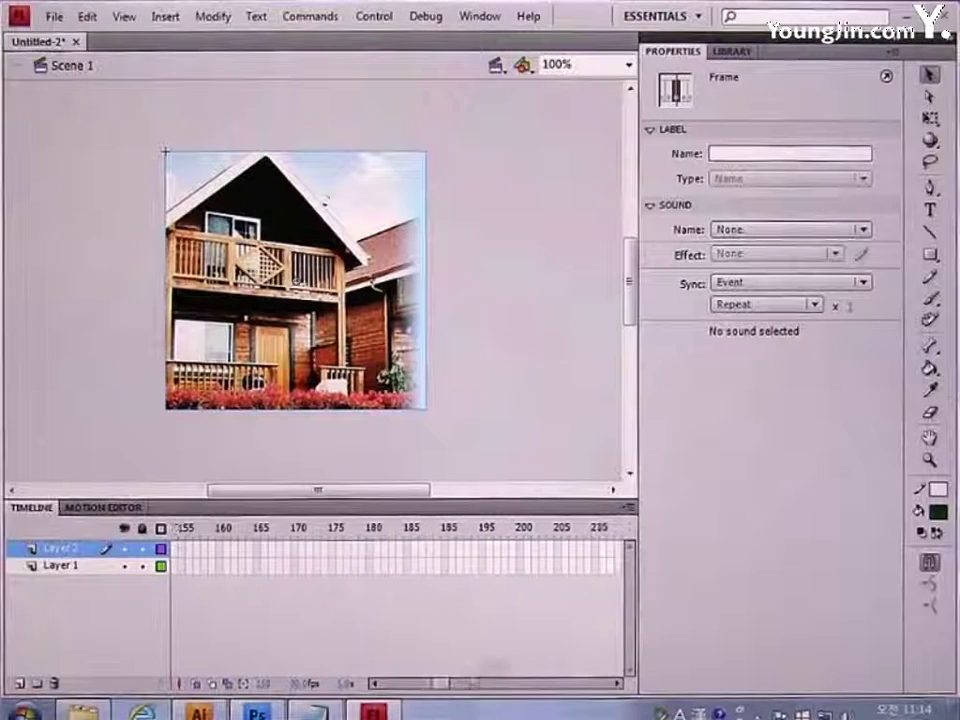
click(522, 553)
key(F5)
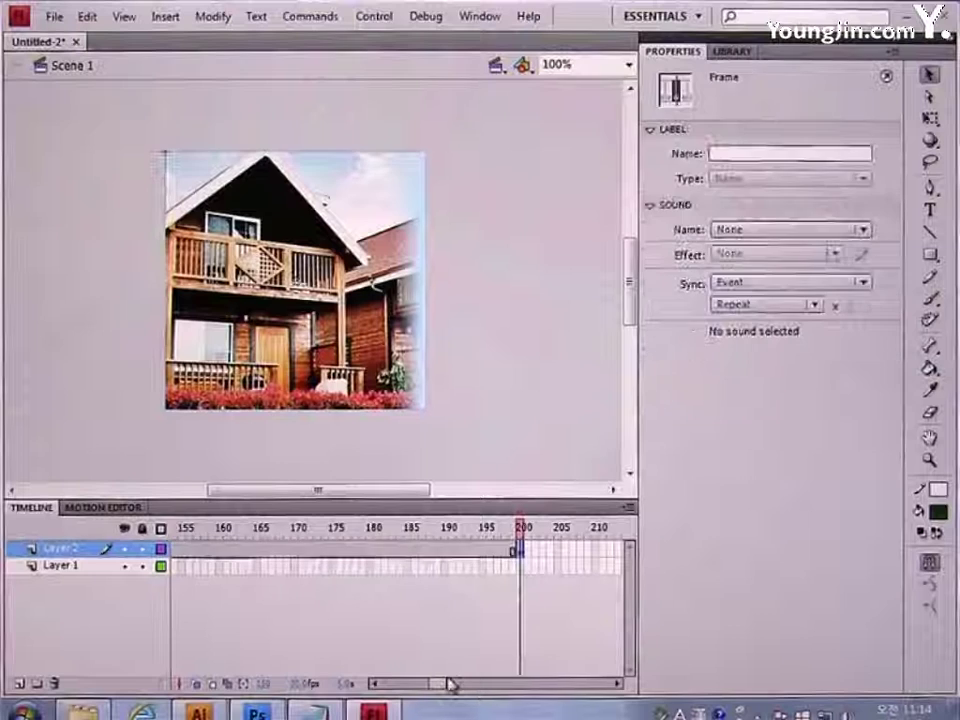
drag(439, 686, 446, 689)
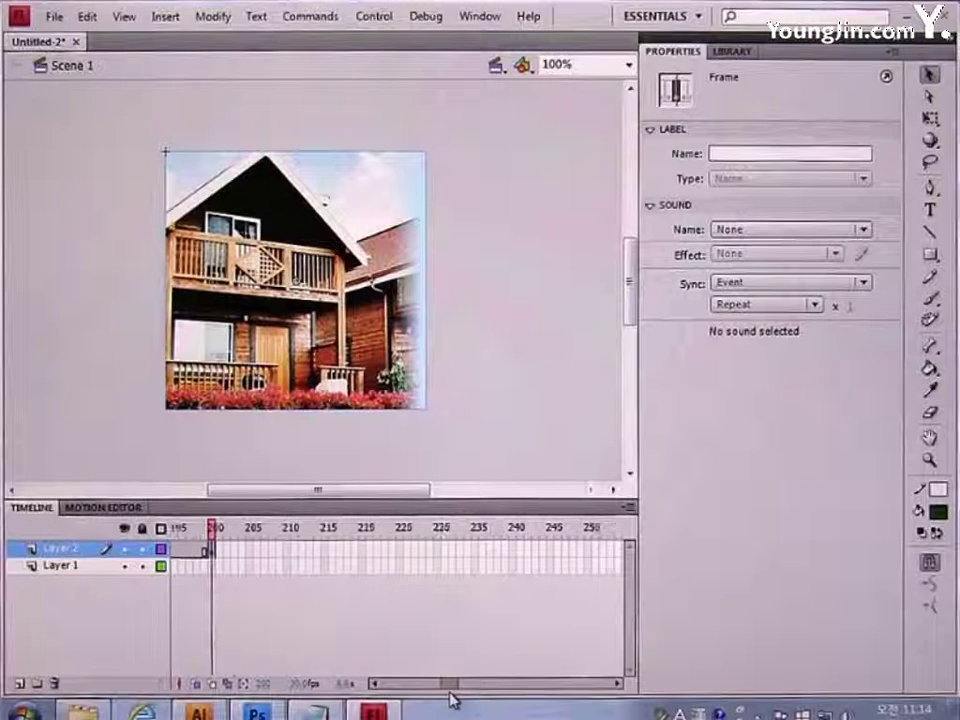
click(589, 551)
key(F5)
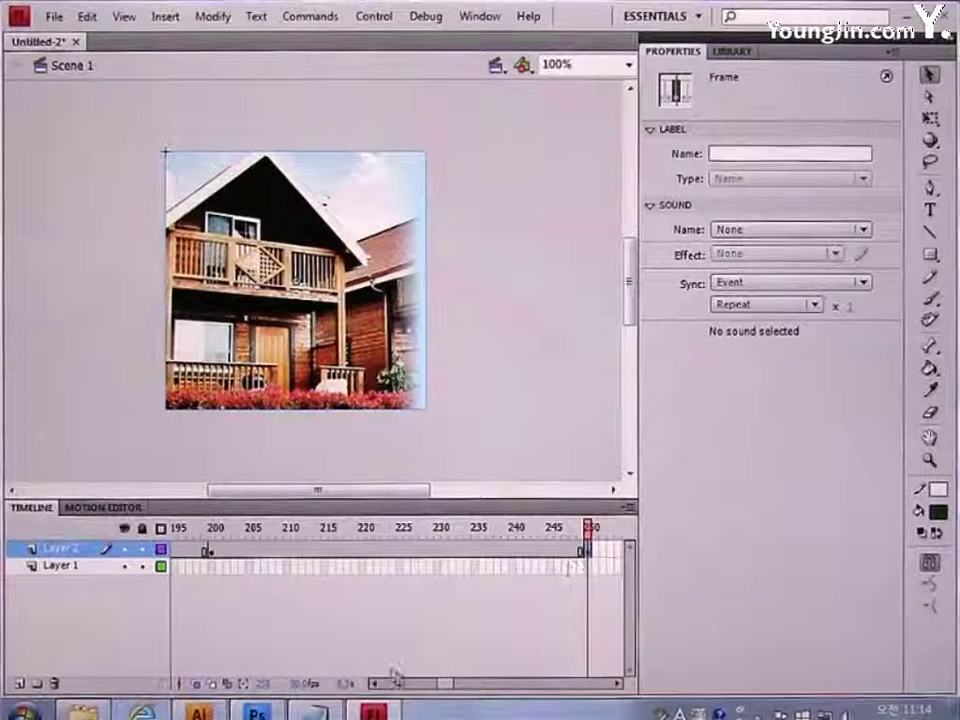
Apply an Alpha color effect of 0% to the img2 instance at frame 100
drag(443, 686, 422, 694)
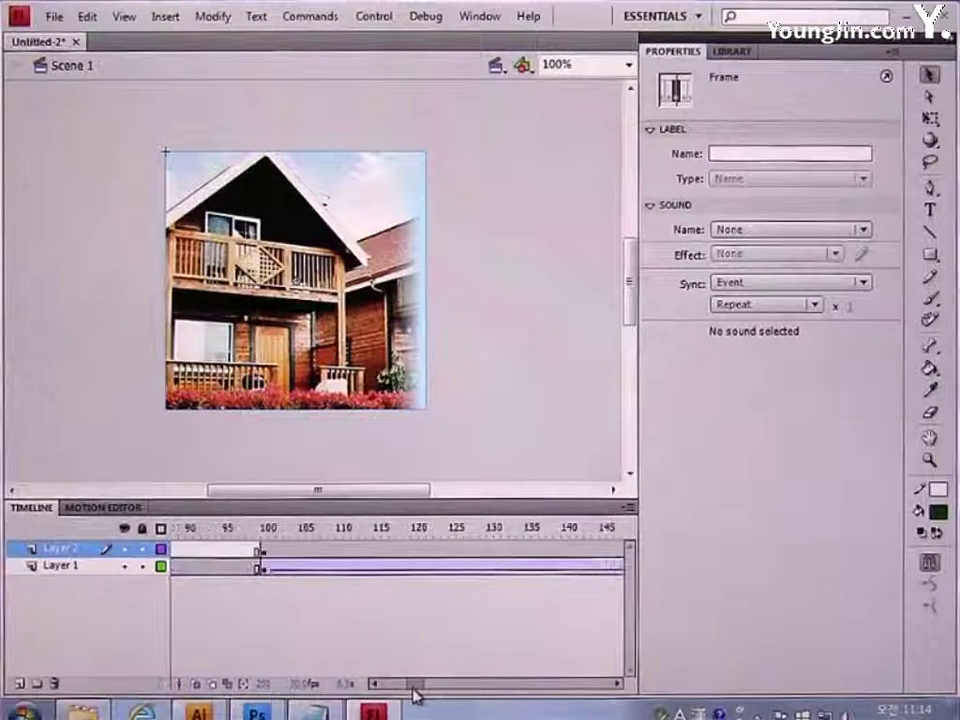
click(264, 282)
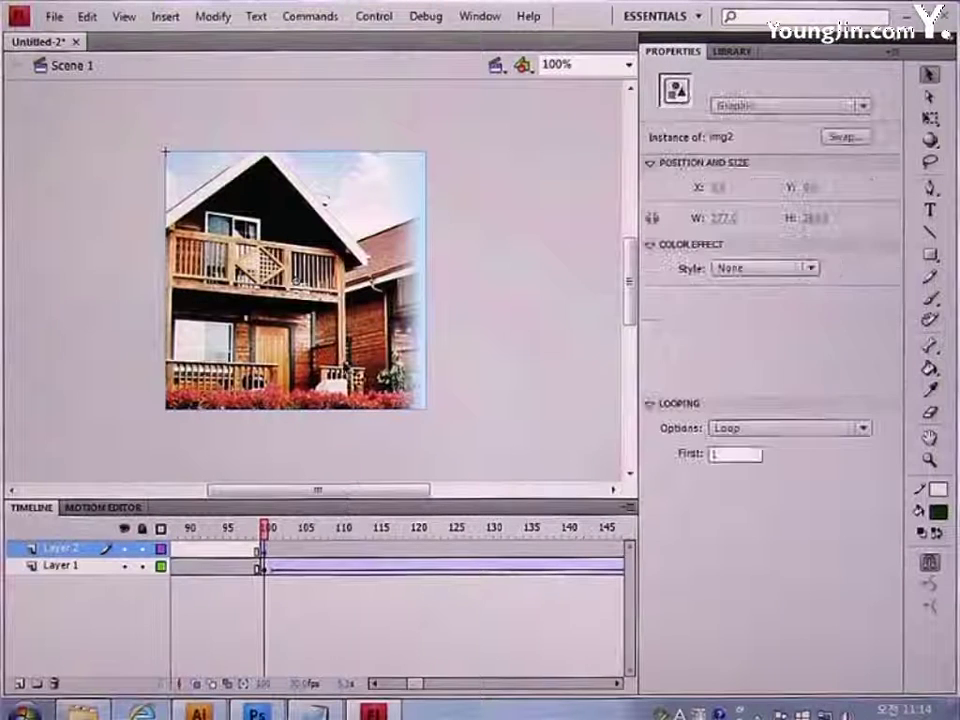
click(760, 268)
click(757, 375)
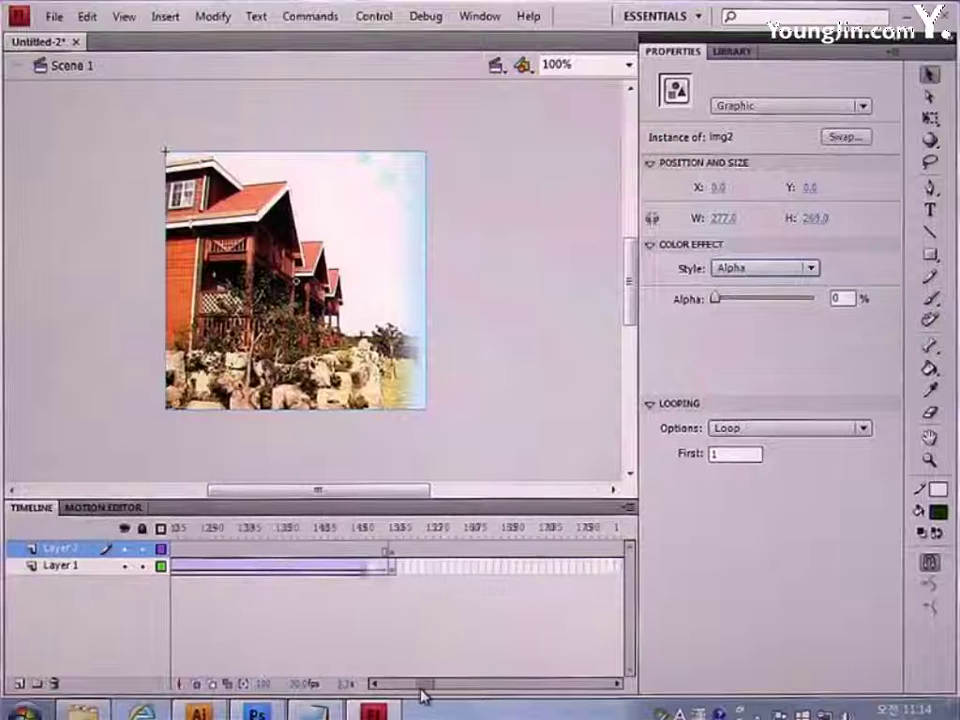
Apply an Alpha color effect of 0% to the img2 instance at frame 250
drag(420, 689, 440, 696)
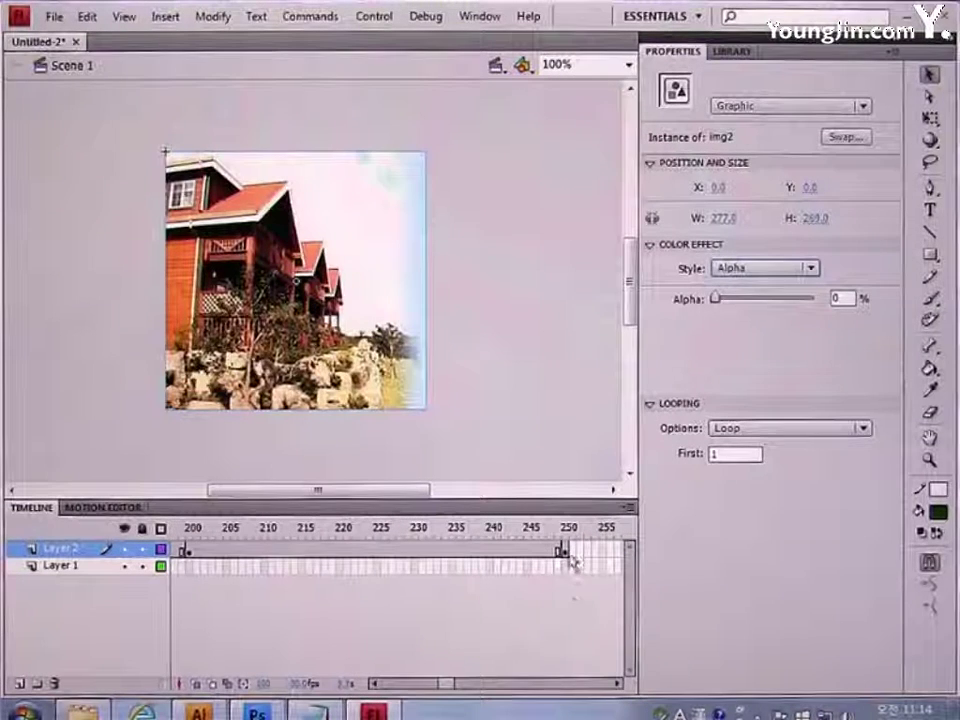
click(566, 549)
click(289, 258)
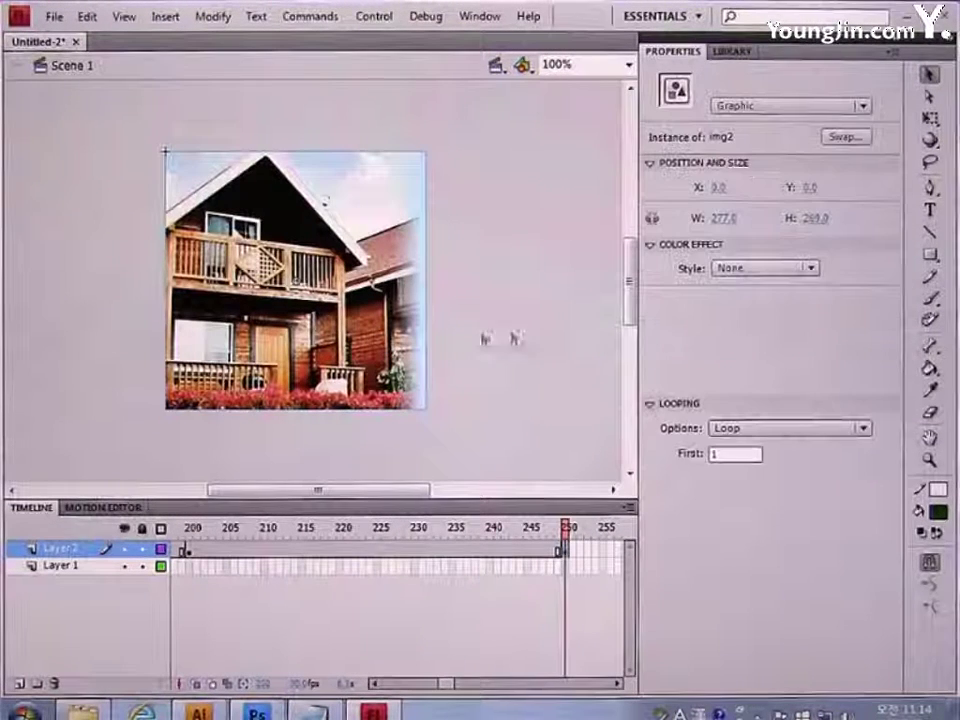
click(760, 268)
click(757, 375)
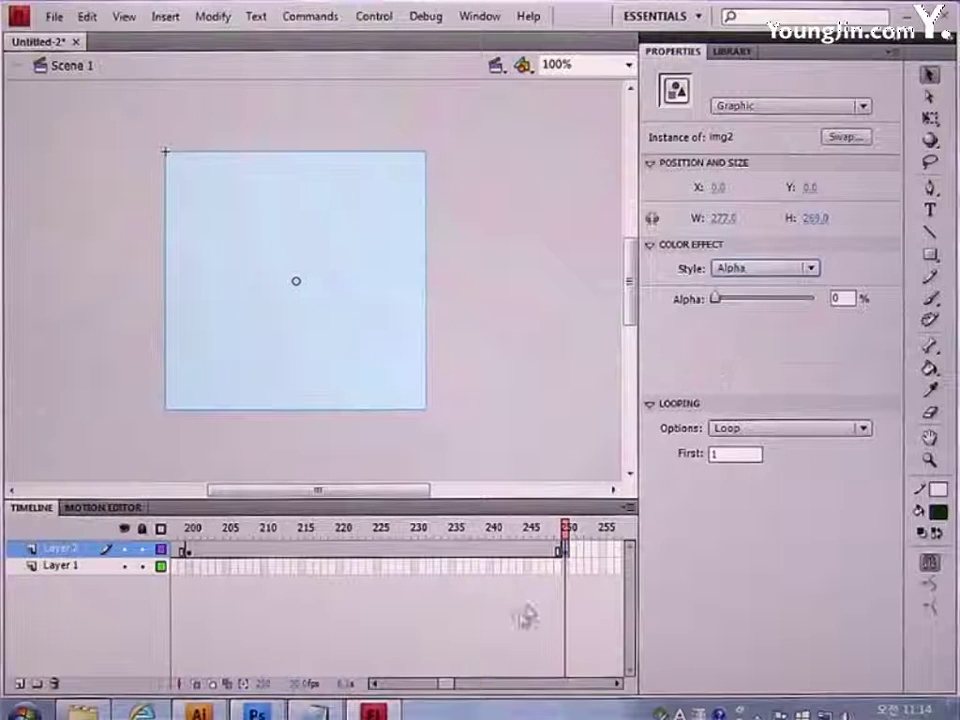
Create classic tweens on Layer 2 between frames 100 and 150 and between frames 200 and 250
drag(454, 688, 420, 688)
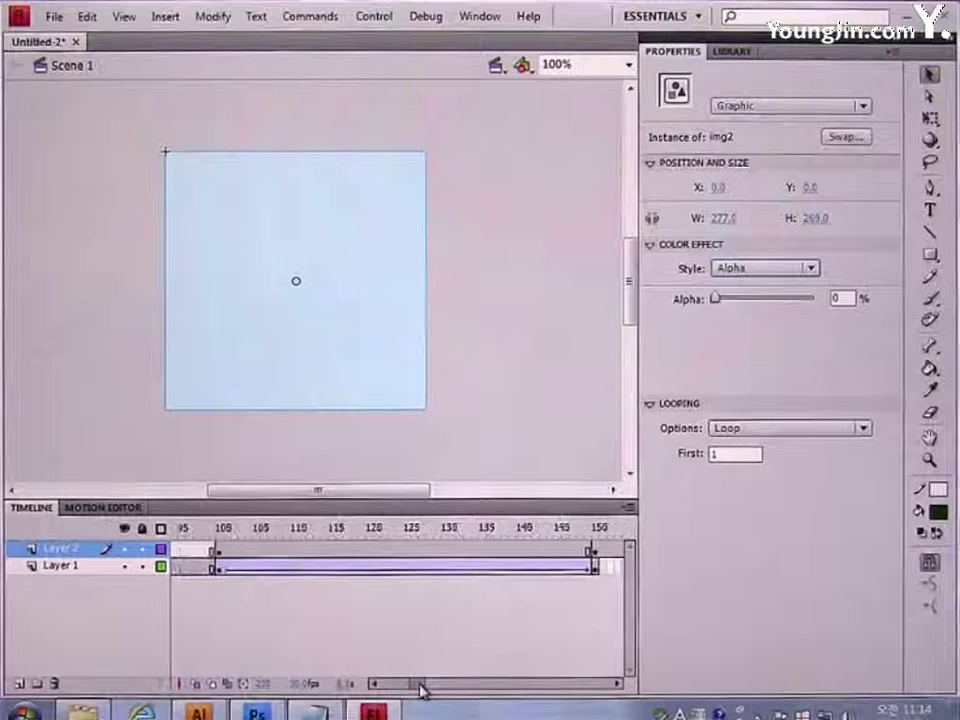
right_click(421, 556)
click(508, 88)
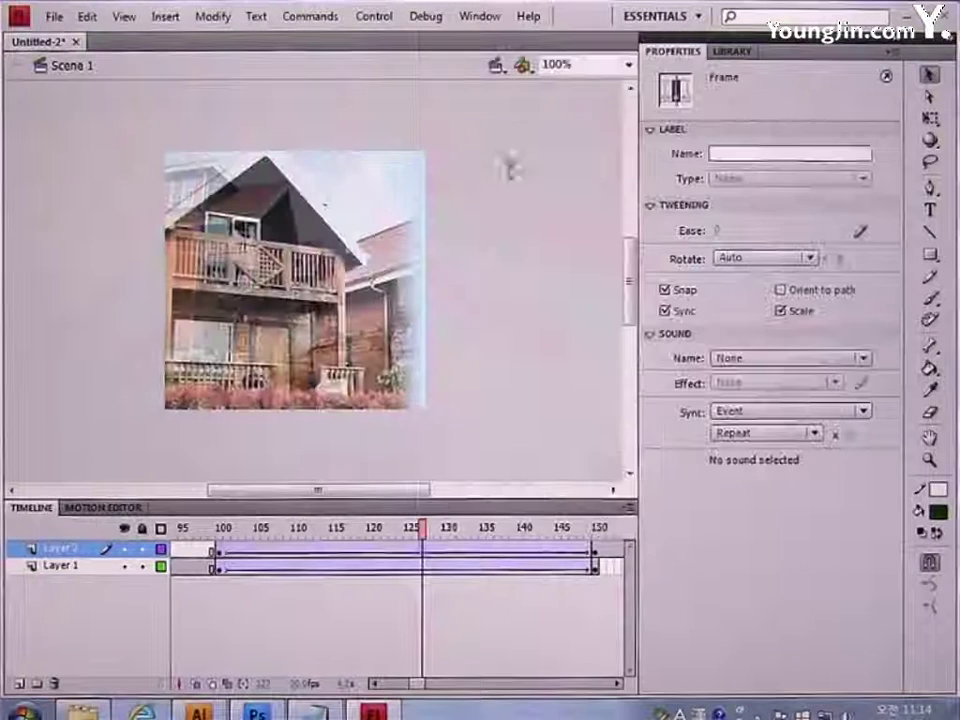
drag(417, 686, 449, 702)
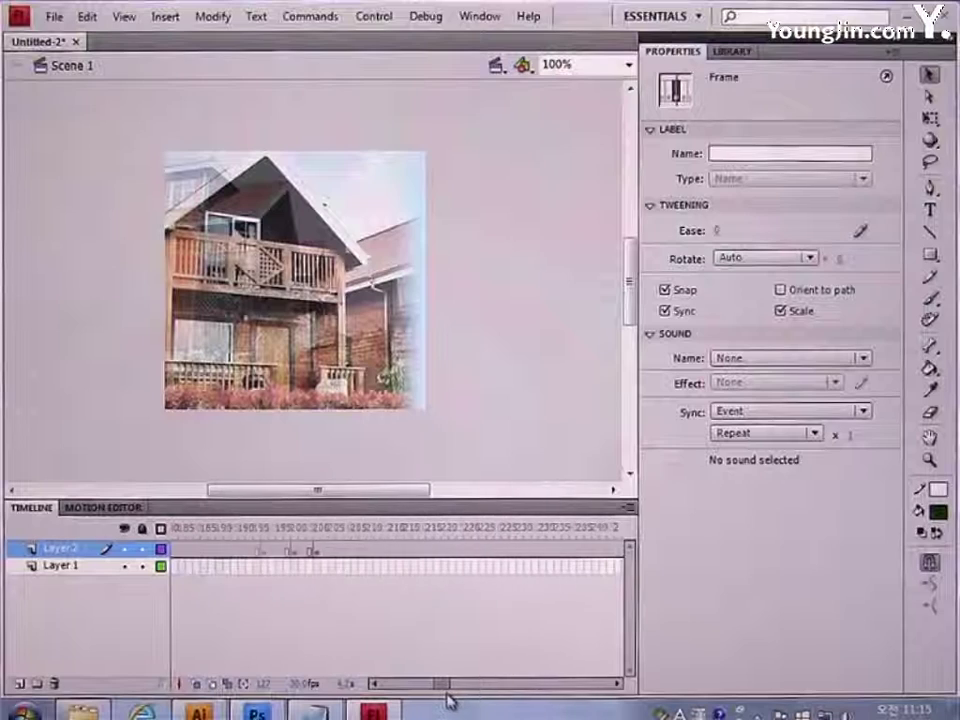
right_click(441, 556)
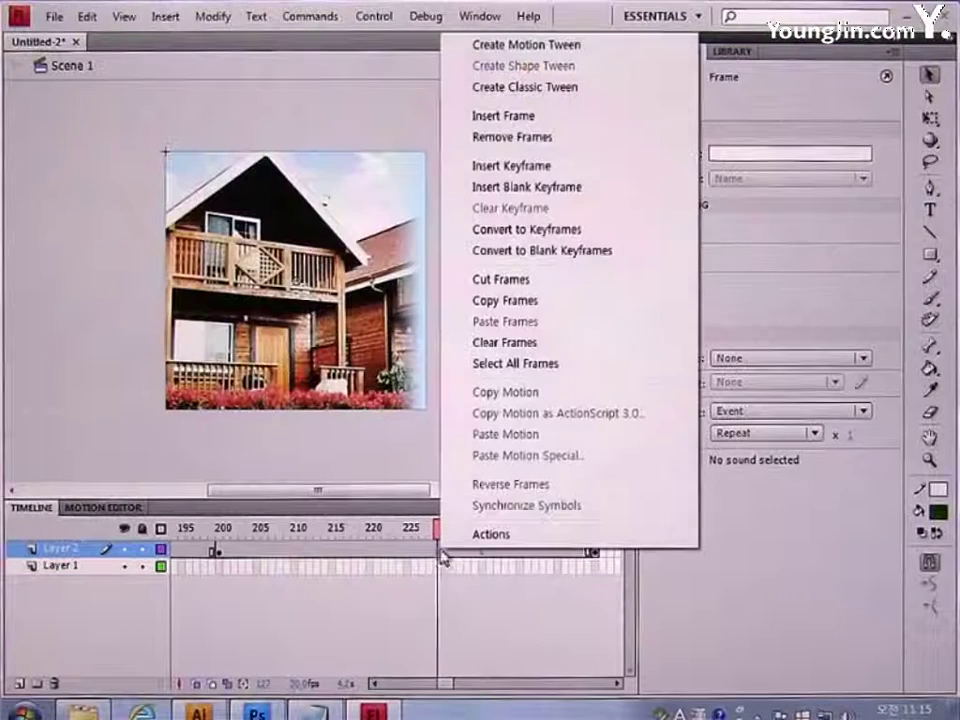
click(539, 92)
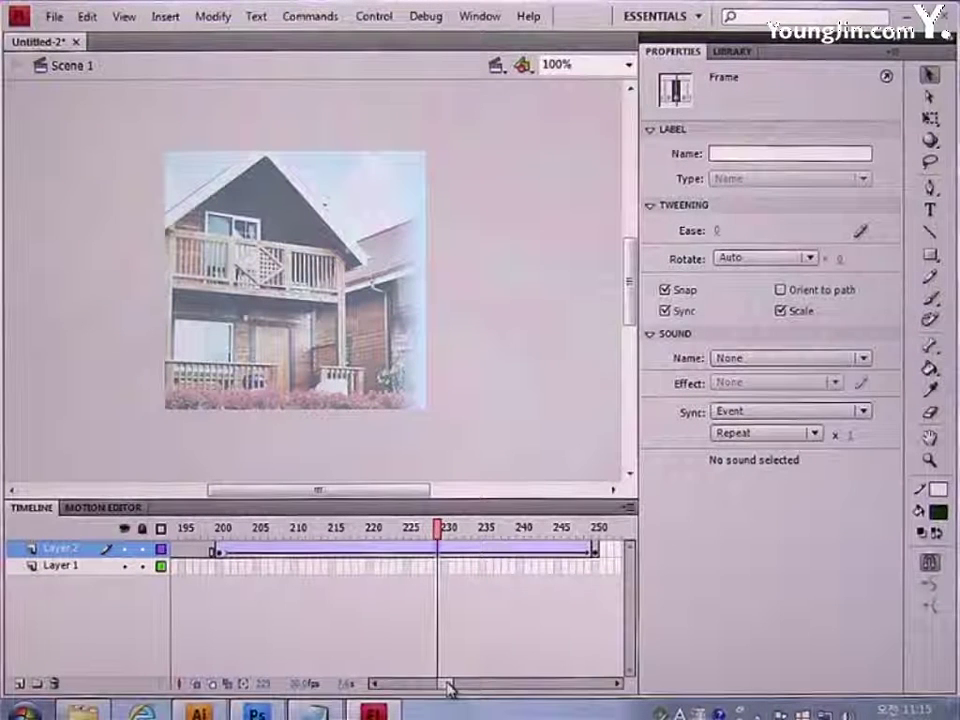
Add a new layer above Layer 2 with a blank keyframe at frame 200, and place the img3 symbol on the stage there
click(18, 685)
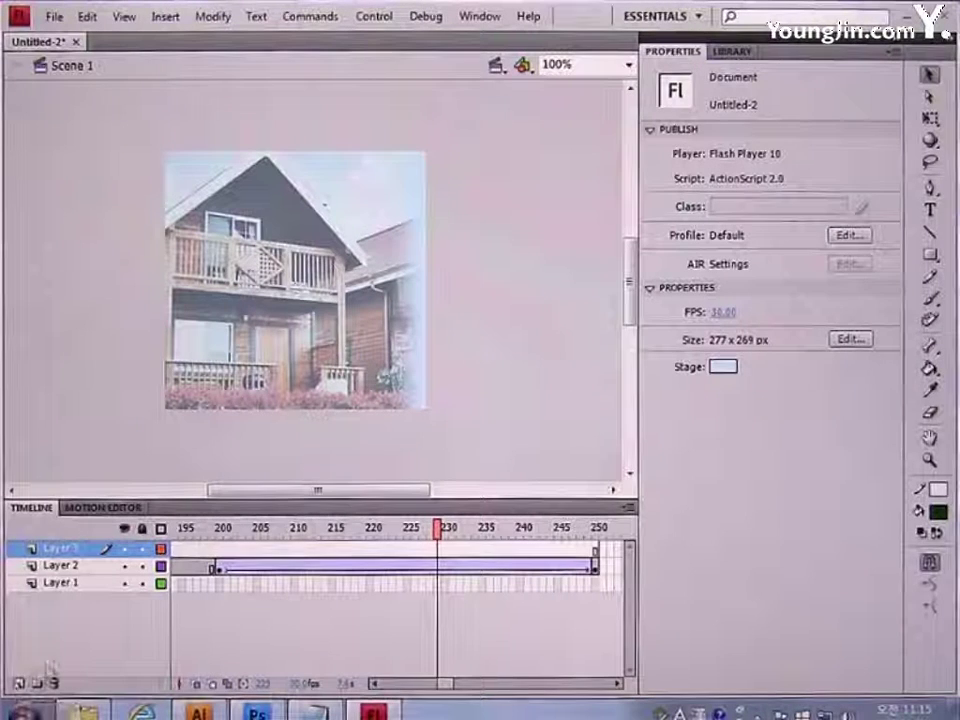
click(221, 549)
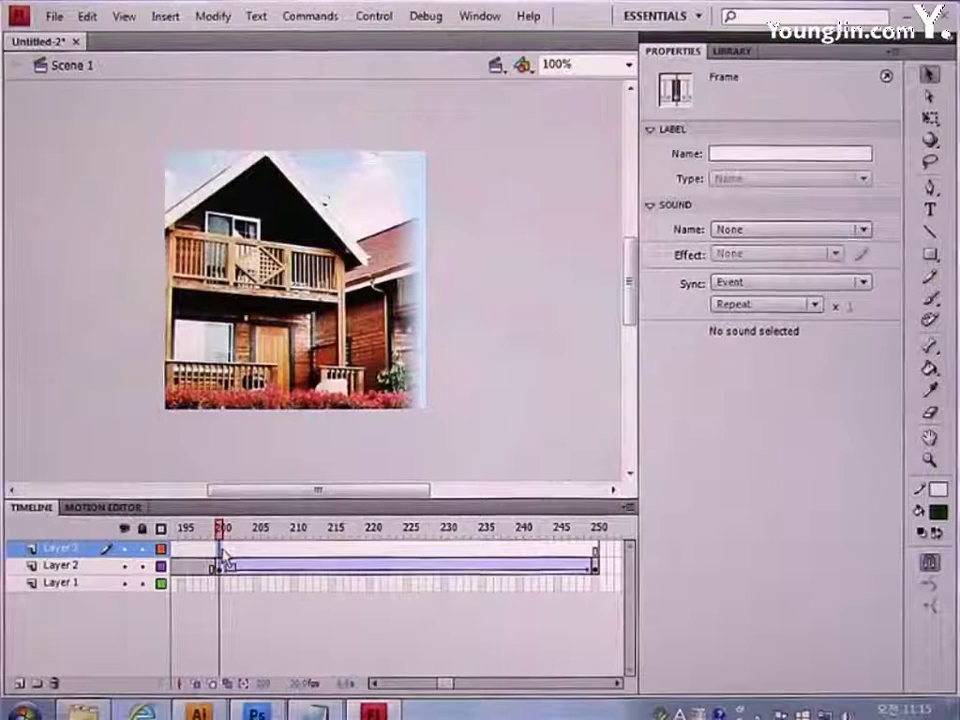
key(F7)
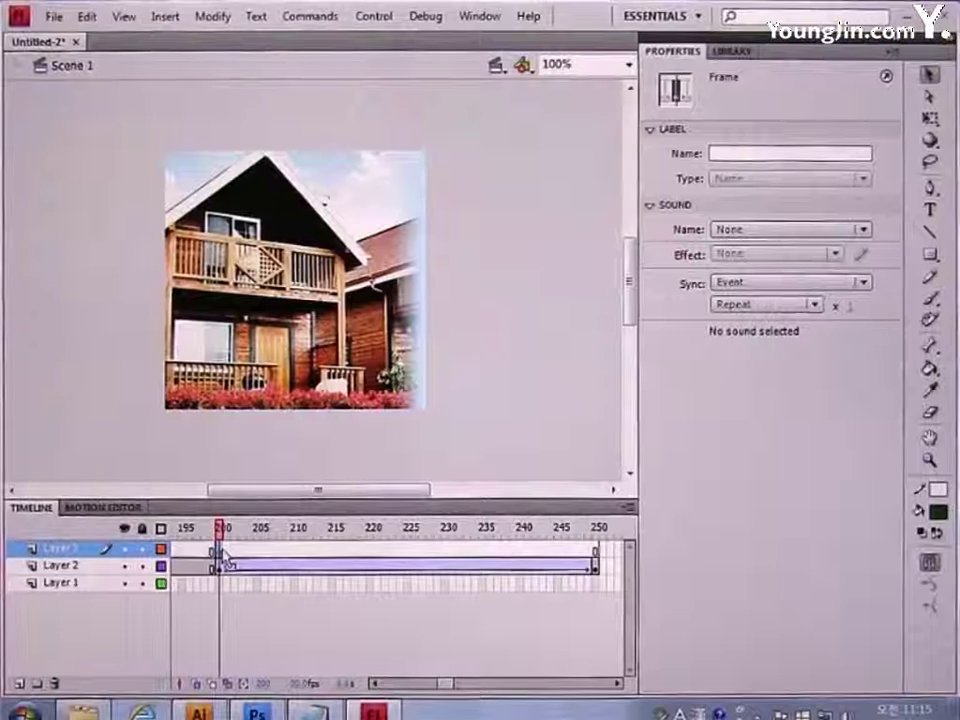
click(732, 53)
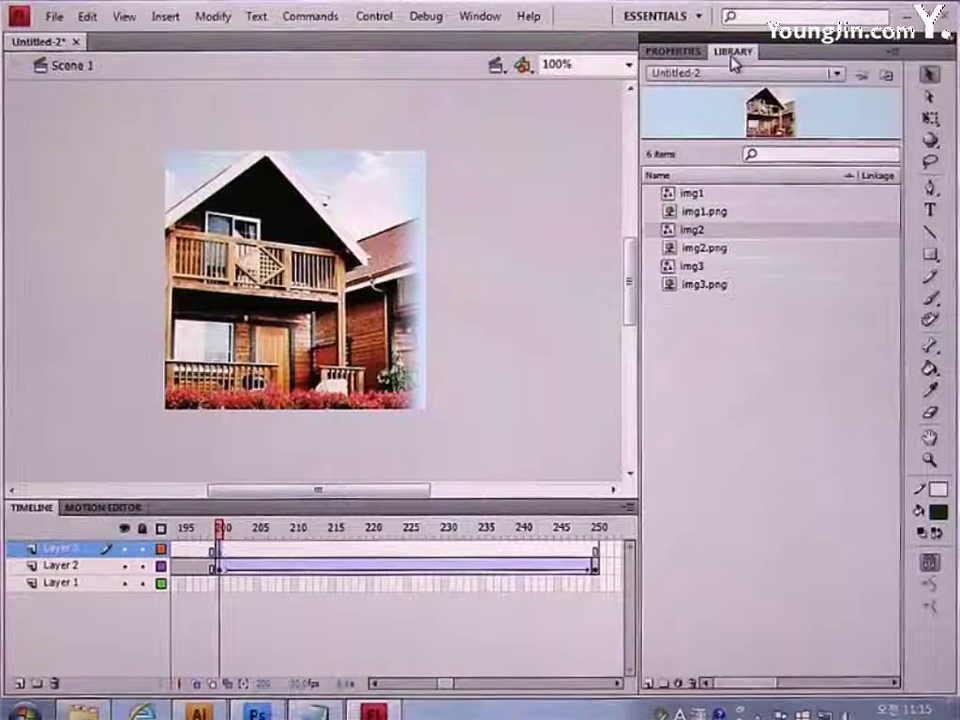
click(695, 268)
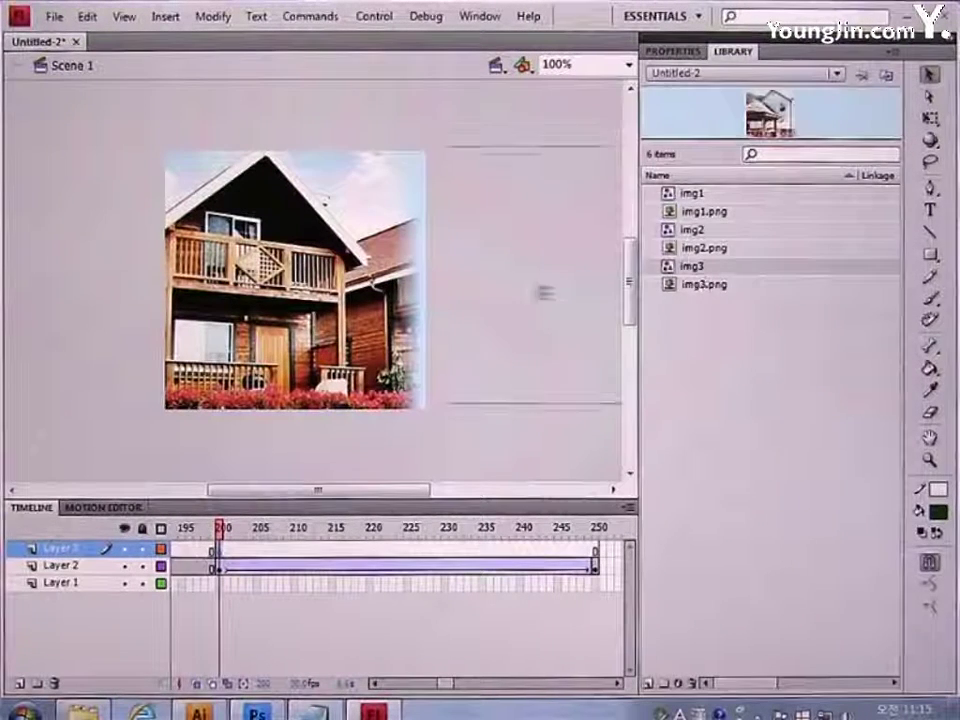
drag(545, 292, 330, 320)
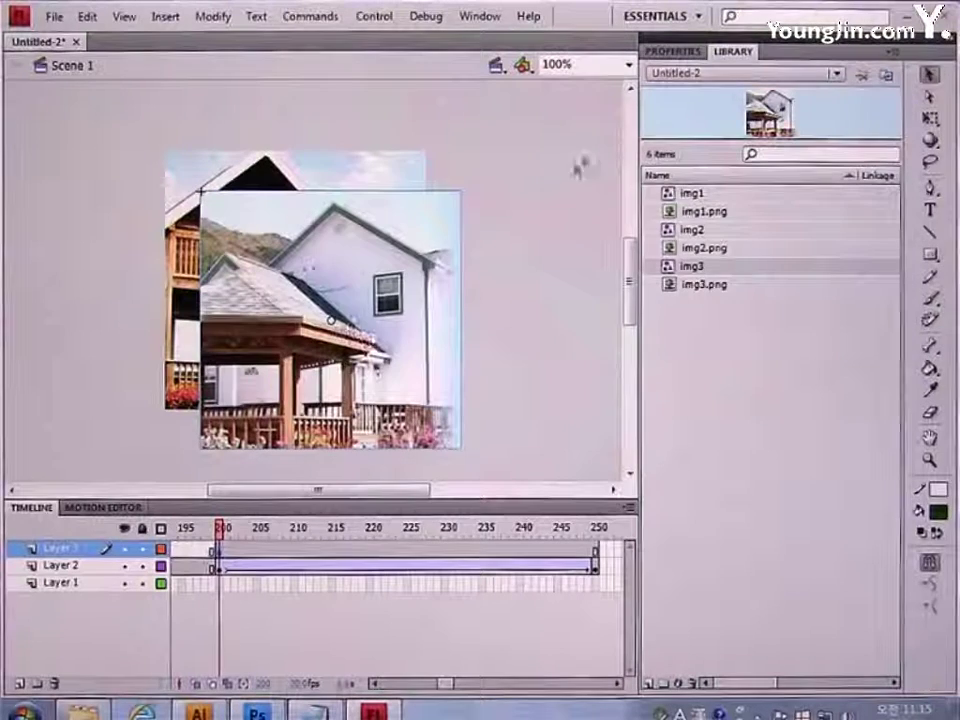
Position the img3 instance at X 0 and Y 0 so it aligns with the stage
click(668, 52)
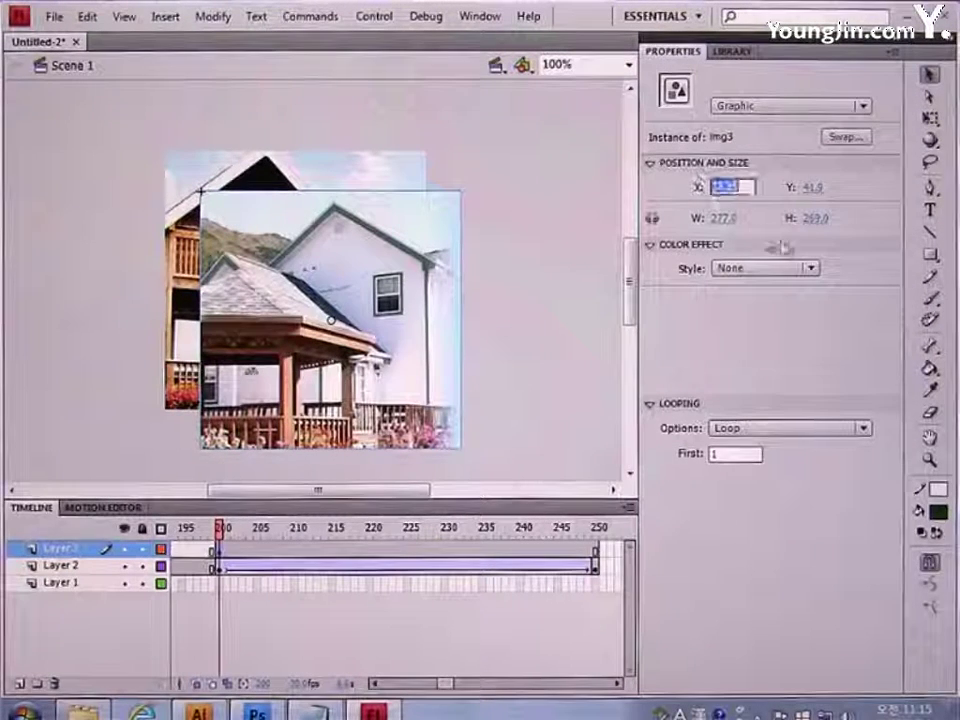
click(810, 188)
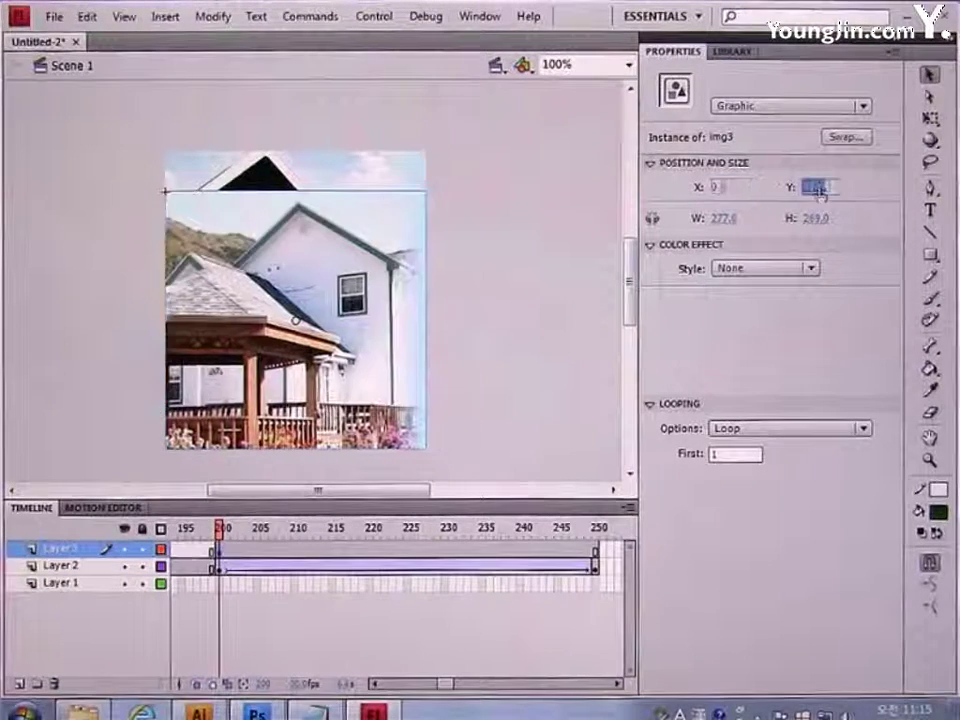
text(0)
key(Return)
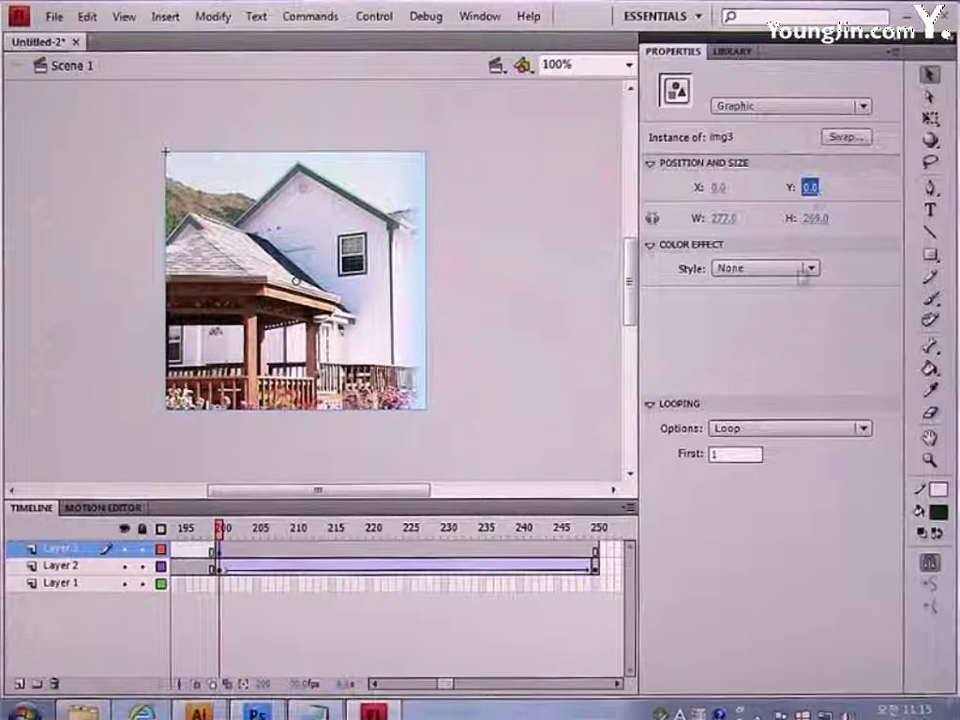
Insert keyframes on Layer 3 at frames 250, 300 and 350
click(596, 550)
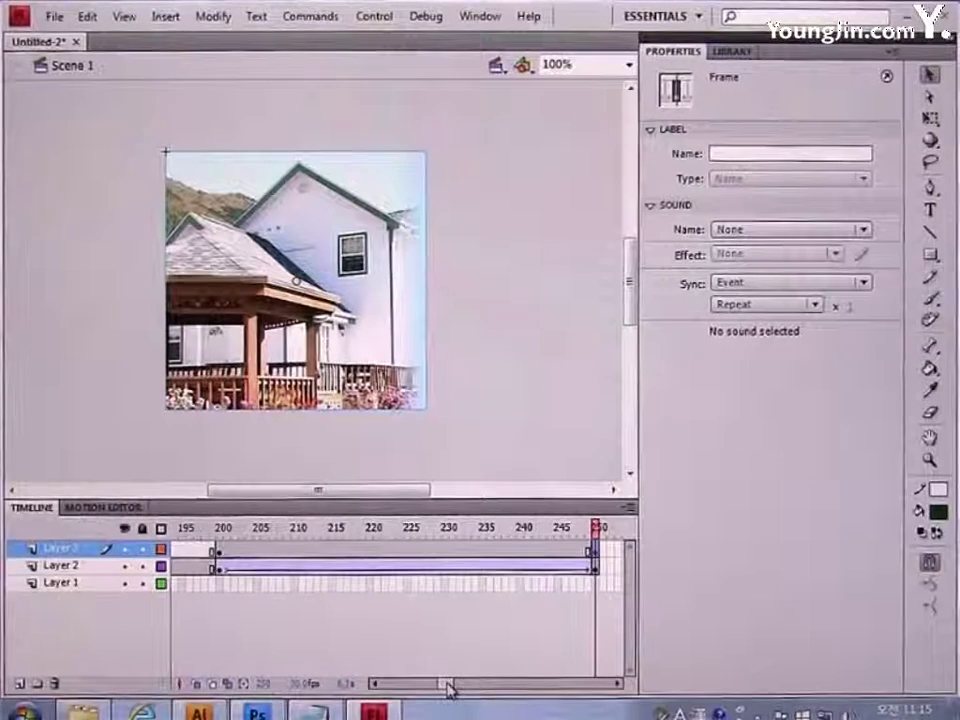
drag(447, 686, 463, 688)
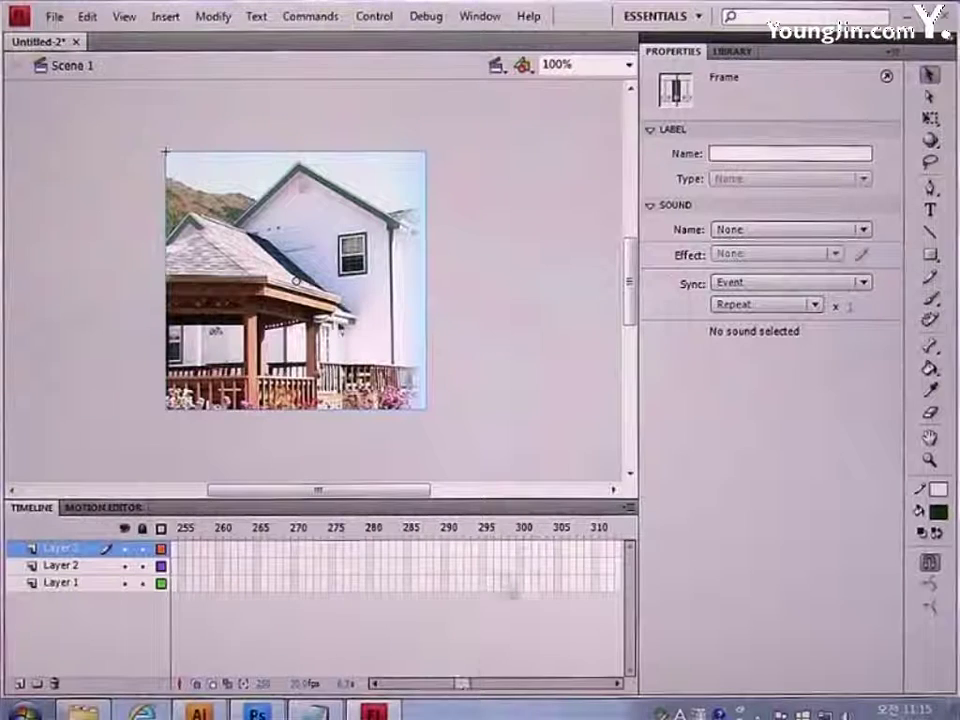
click(519, 549)
key(F6)
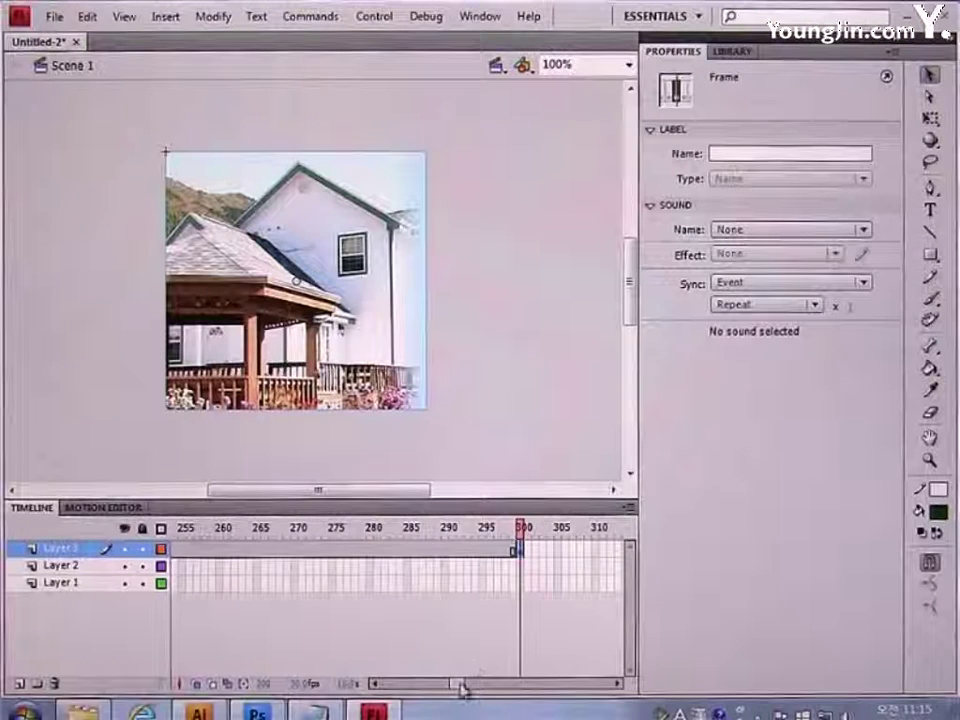
drag(461, 688, 475, 690)
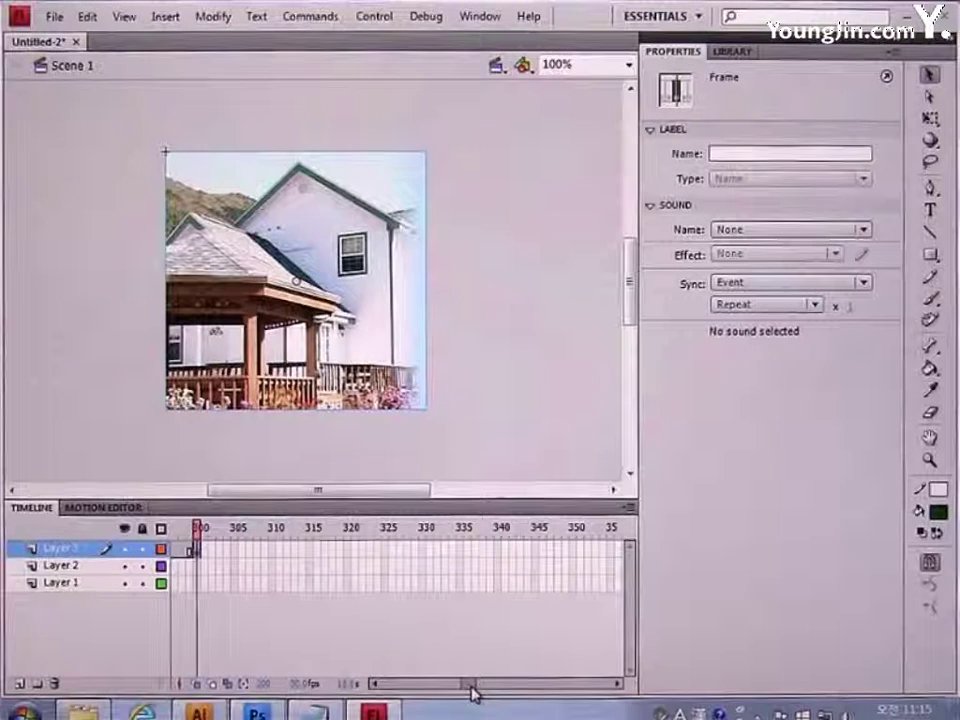
click(571, 552)
key(F6)
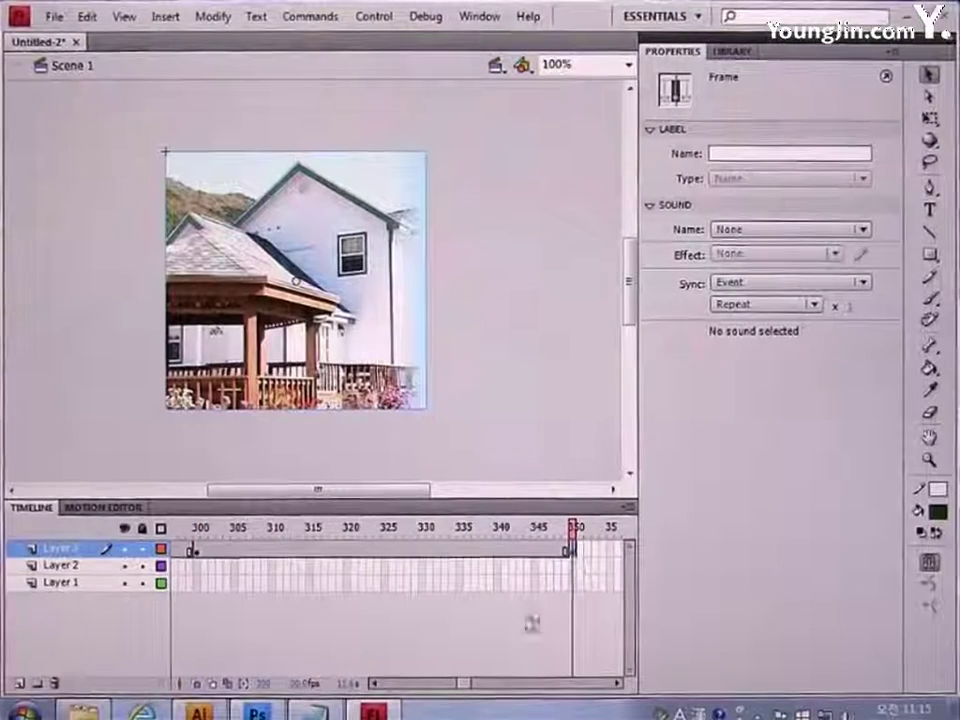
Set the img3 instance on Layer 3 at frame 200 to an Alpha colour effect of 0%
drag(459, 686, 436, 688)
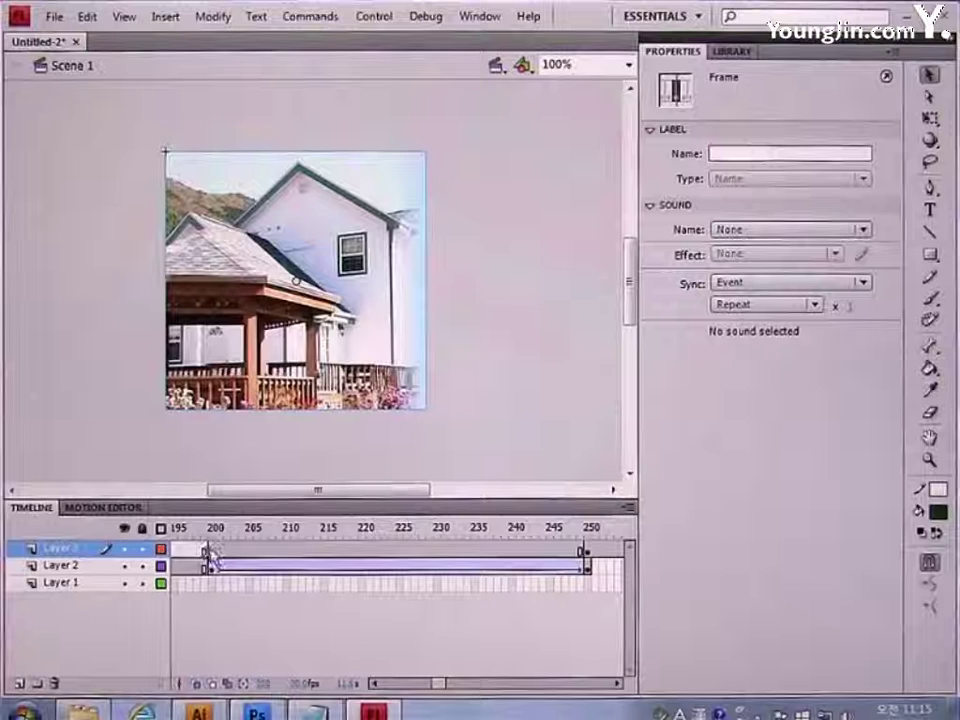
click(210, 552)
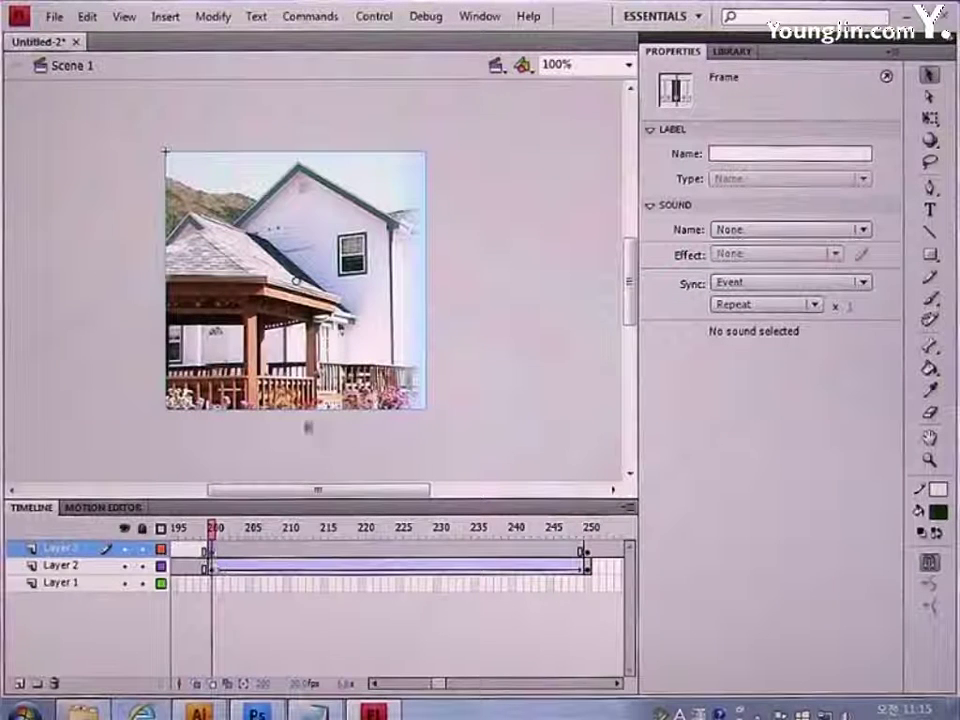
click(340, 380)
click(742, 270)
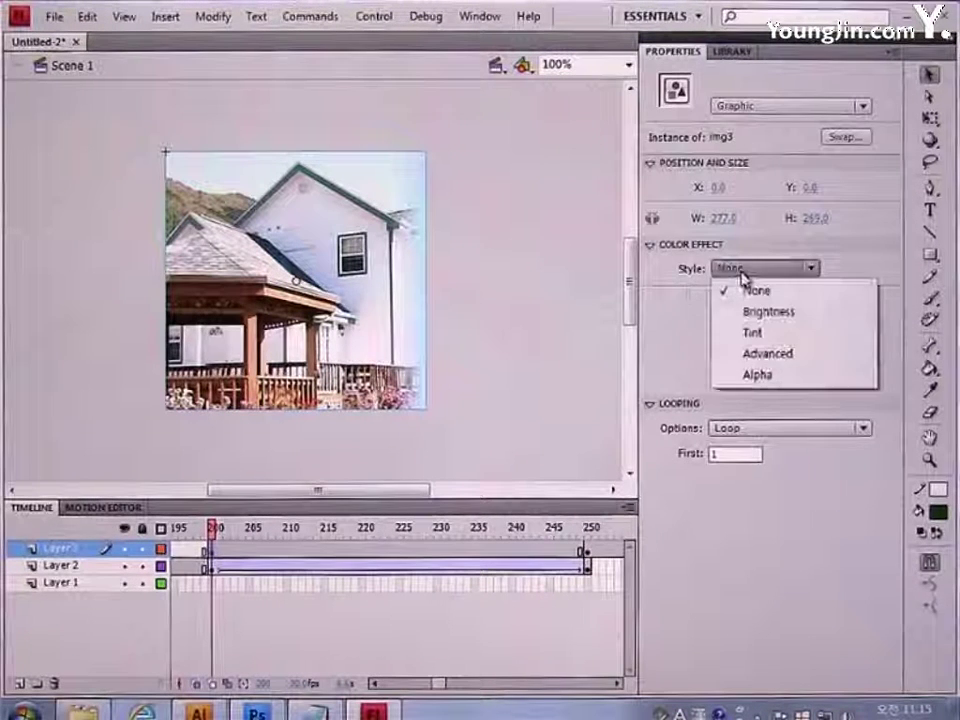
click(757, 374)
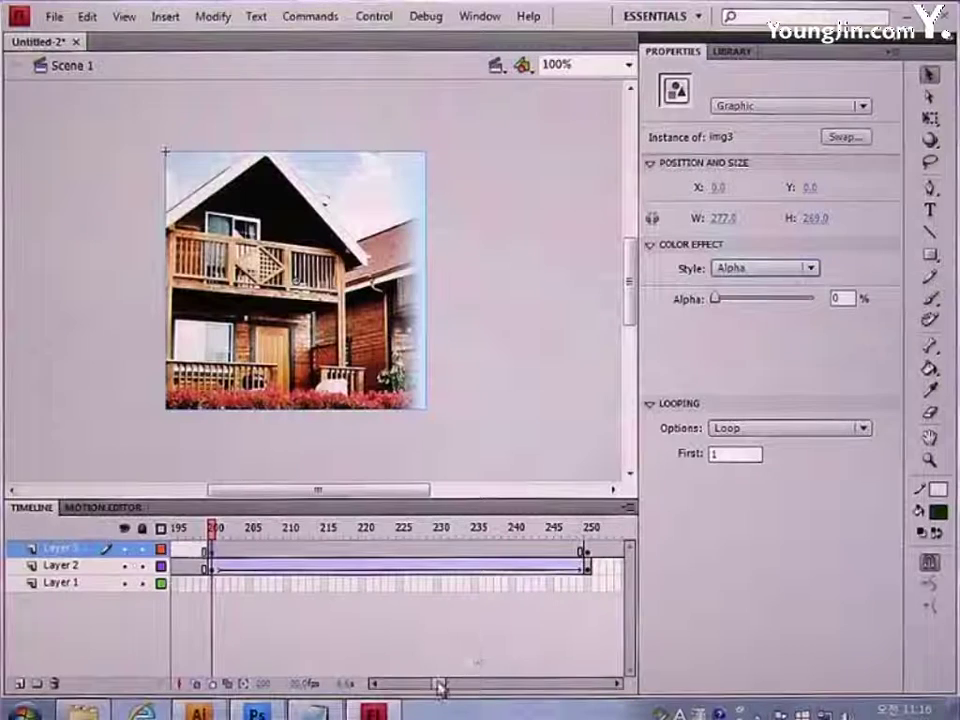
Apply an Alpha colour effect of 0% to the img3 instance at Layer 3's keyframe at frame 350
drag(440, 686, 455, 688)
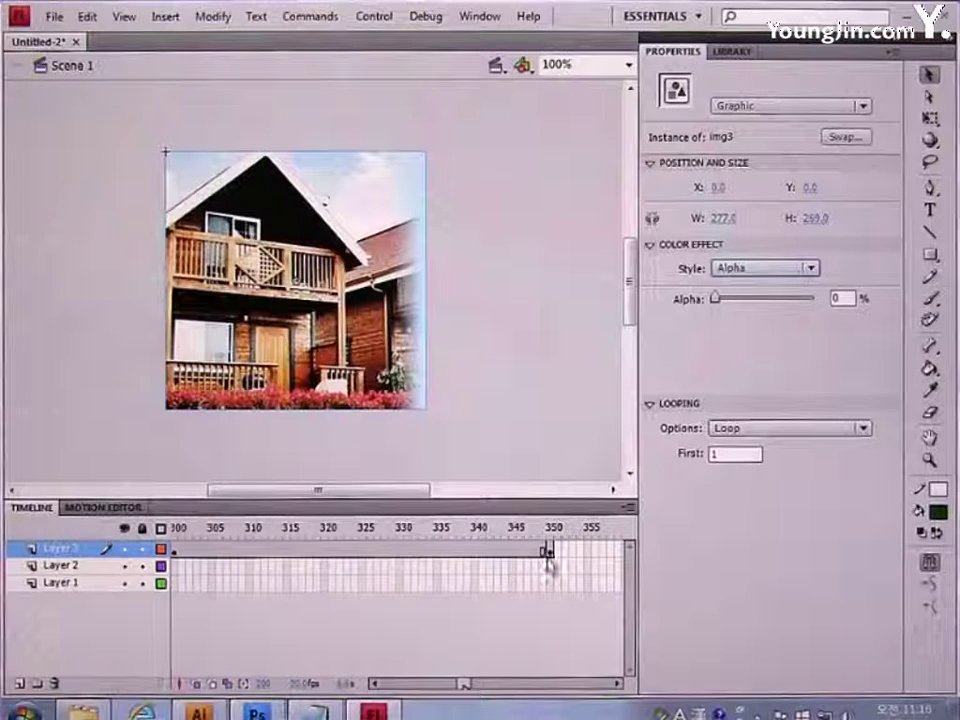
click(548, 550)
click(418, 386)
click(742, 268)
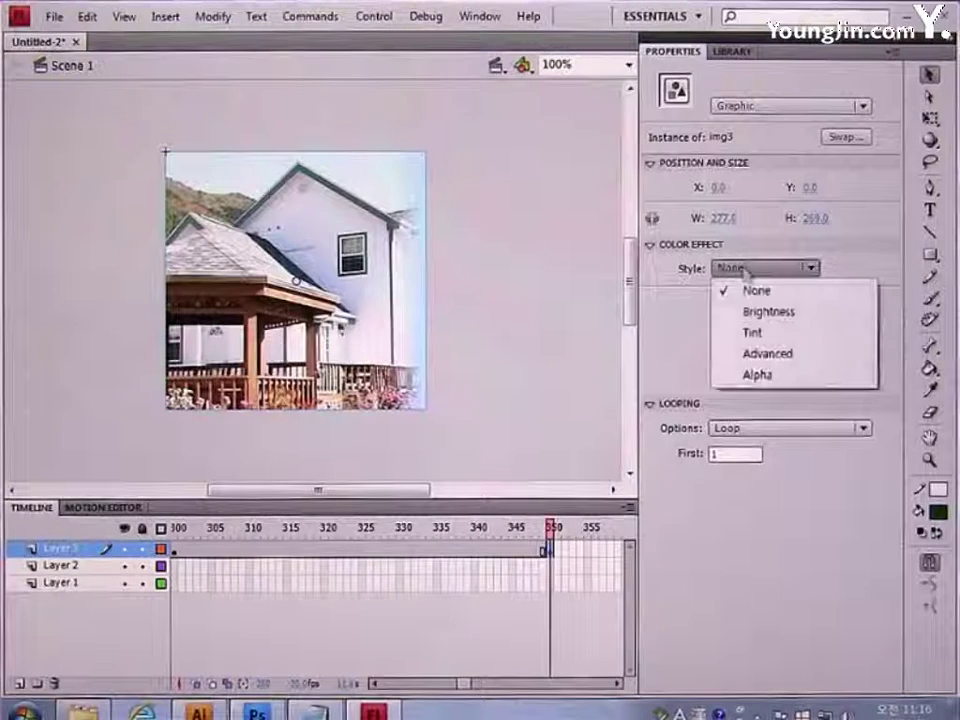
click(760, 376)
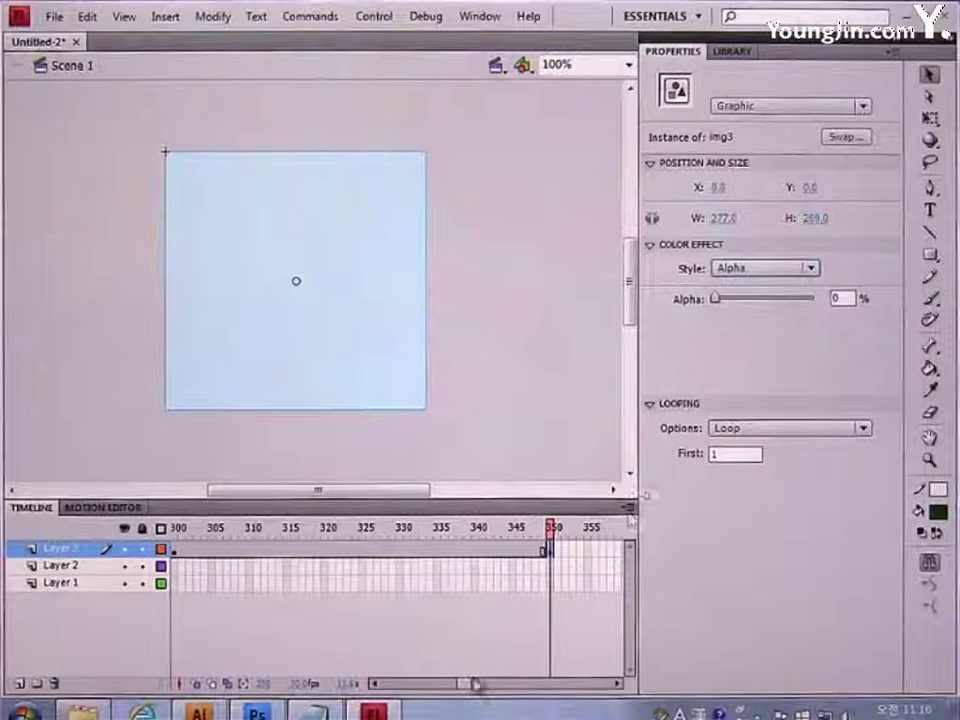
Create classic tweens on Layer 3 between frames 200 and 250 and between frames 300 and 350
drag(475, 684, 444, 692)
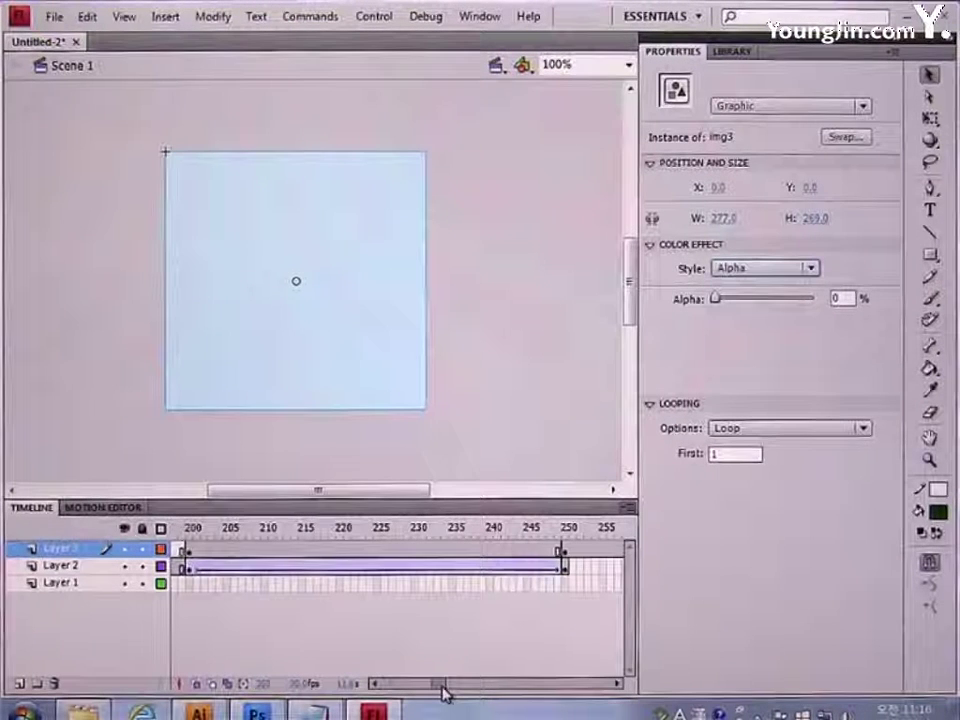
right_click(396, 550)
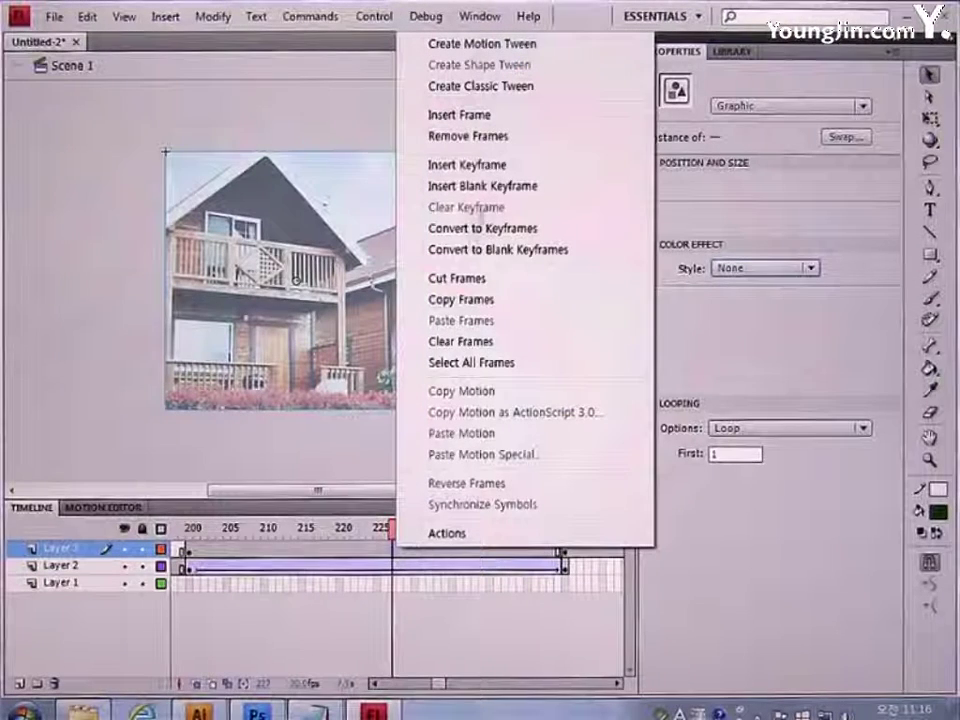
click(484, 88)
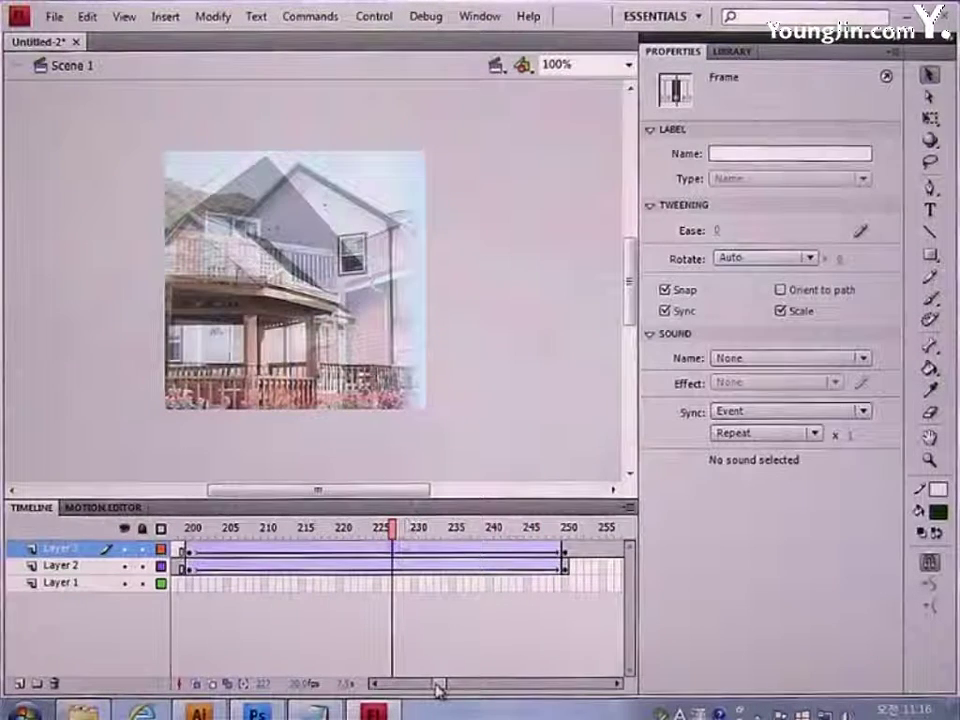
drag(436, 685, 457, 693)
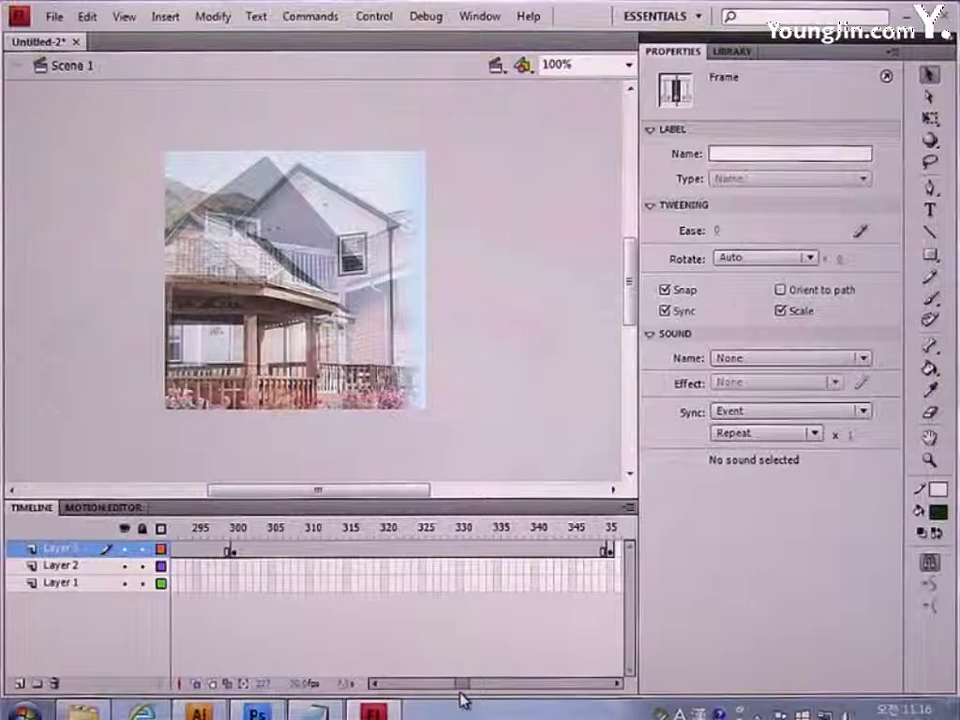
right_click(445, 561)
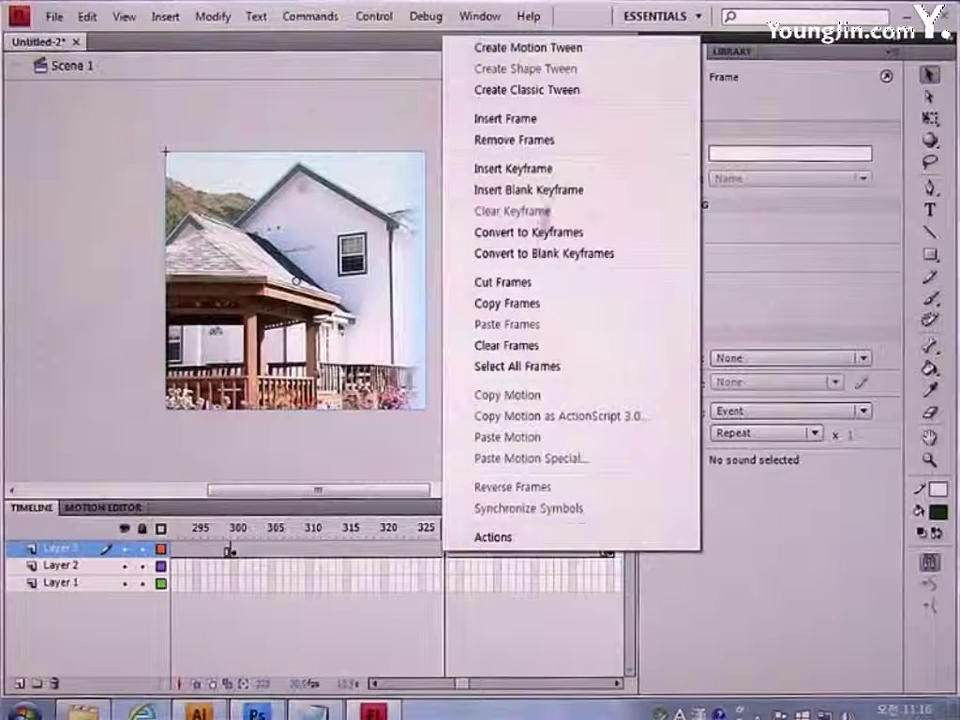
click(542, 91)
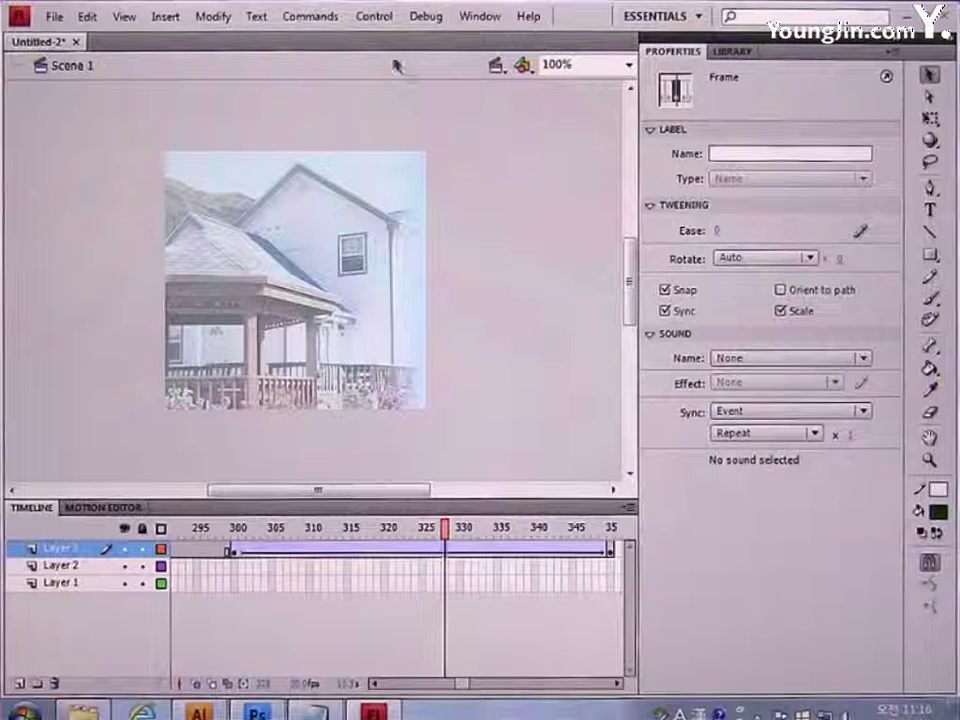
Test the movie to check the fades between the three images, and close the preview window
click(378, 24)
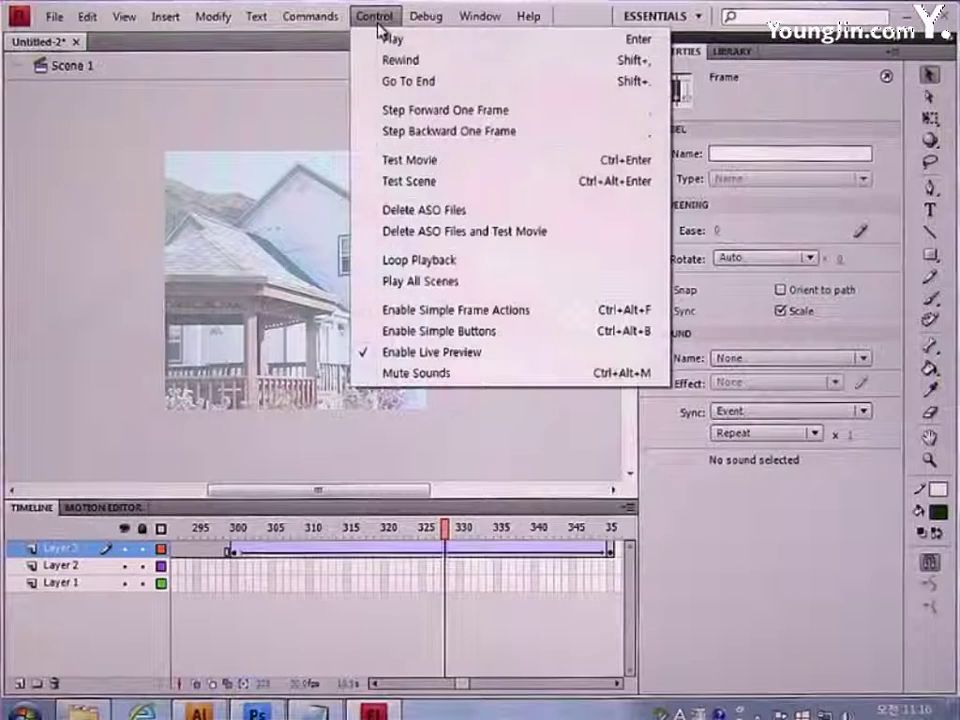
click(422, 165)
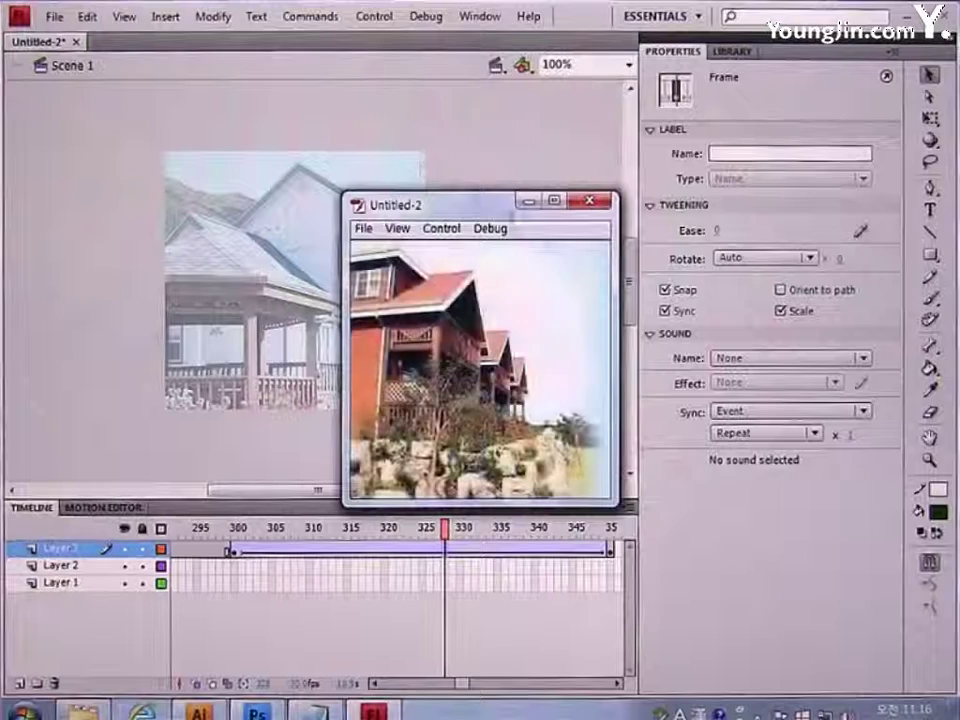
click(585, 203)
Save the document as main in Flash CS4 Document format in the 작업 folder, replacing the existing file
click(55, 17)
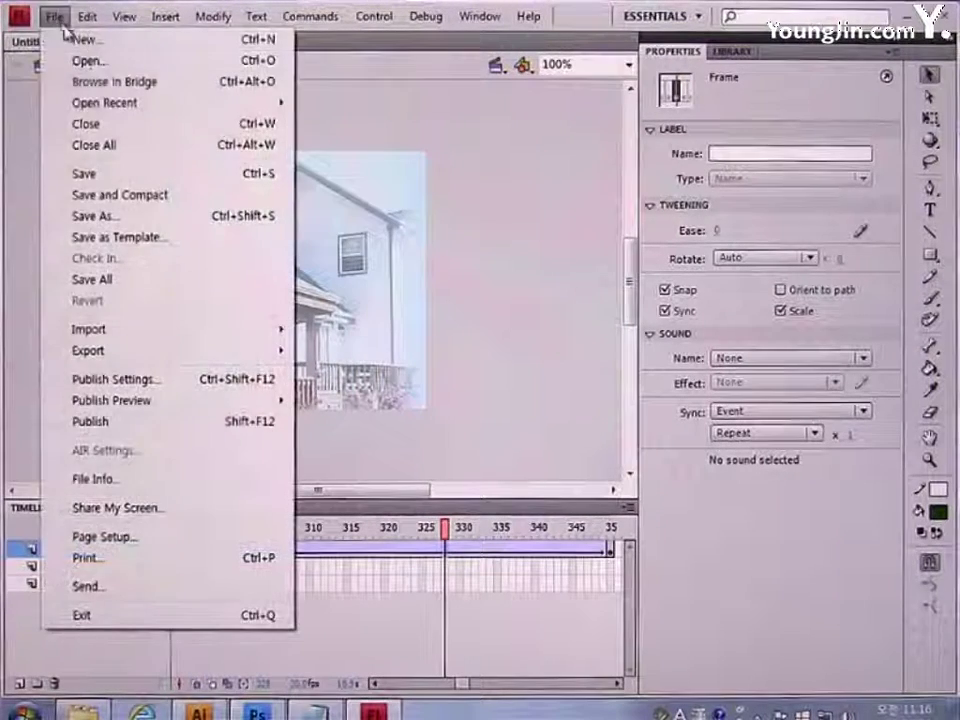
click(92, 173)
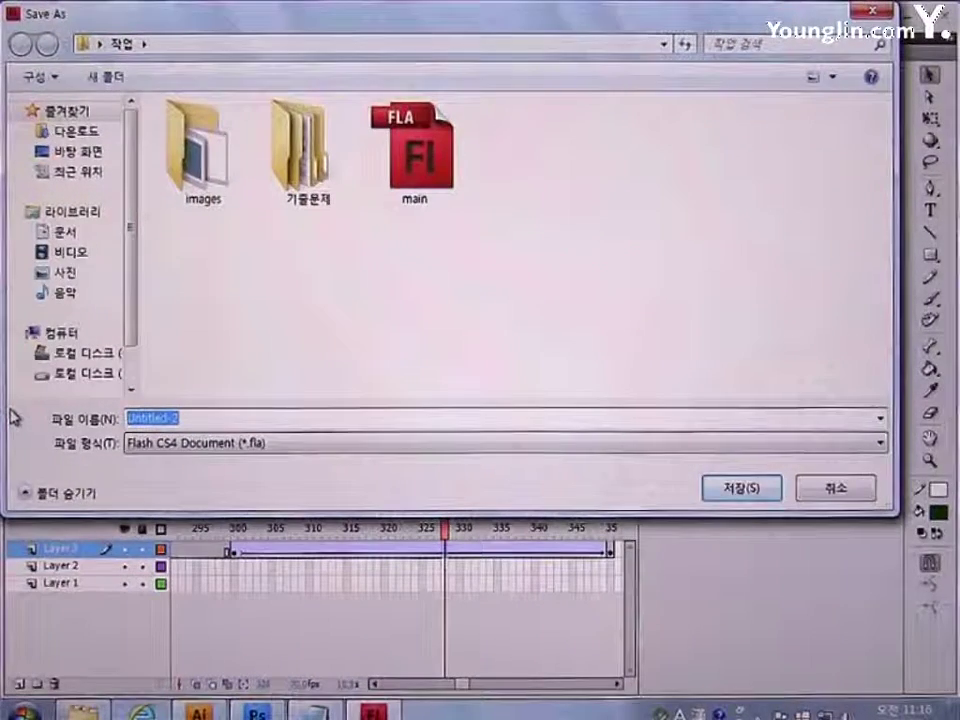
text(main)
key(Return)
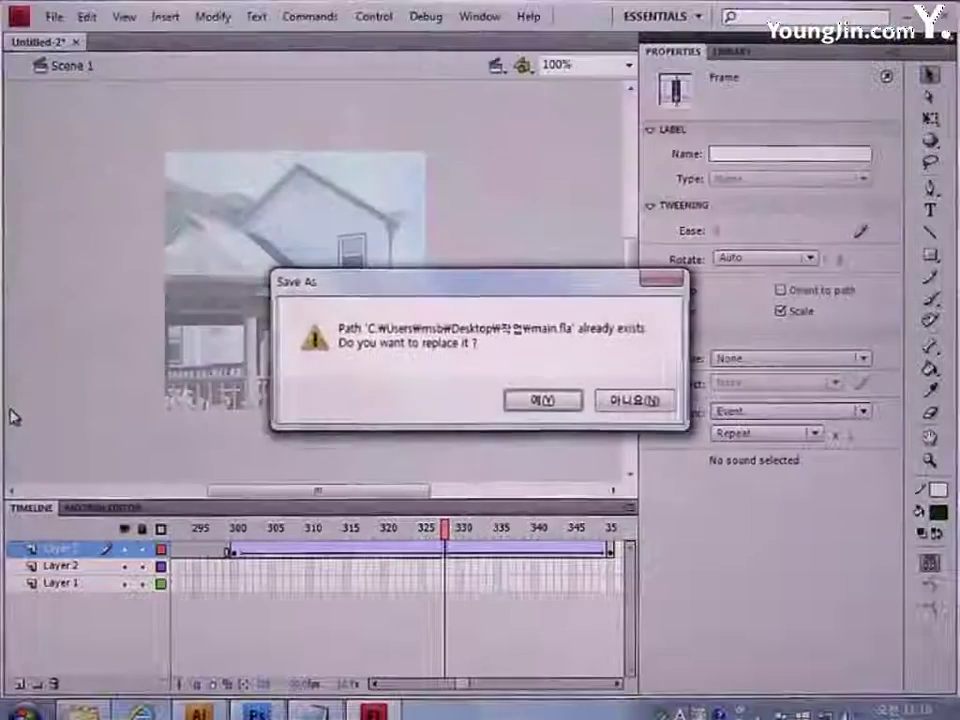
key(Return)
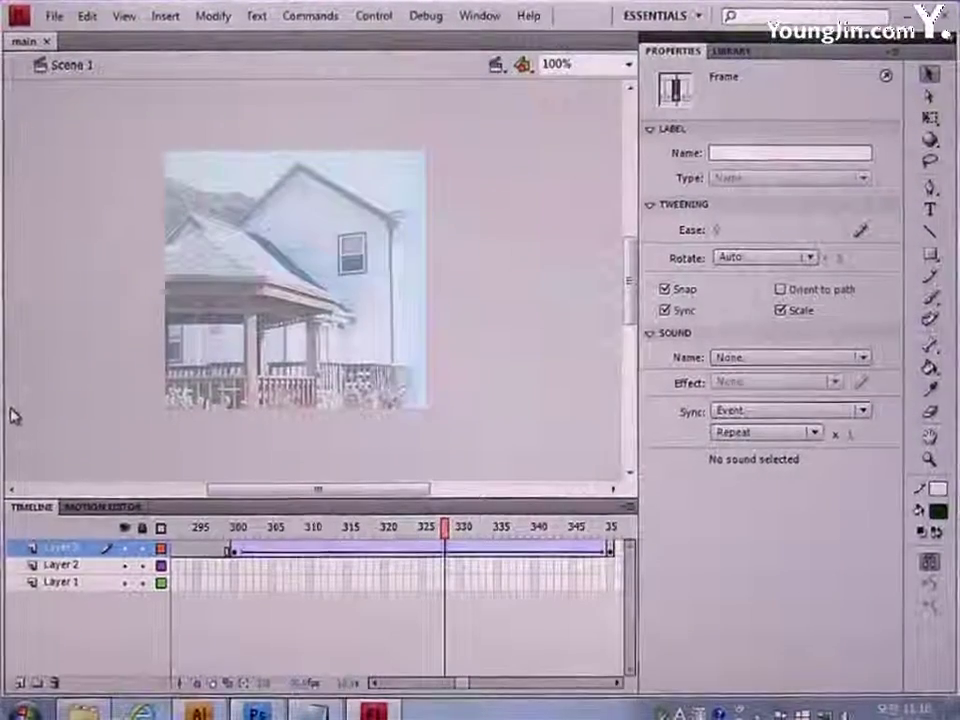